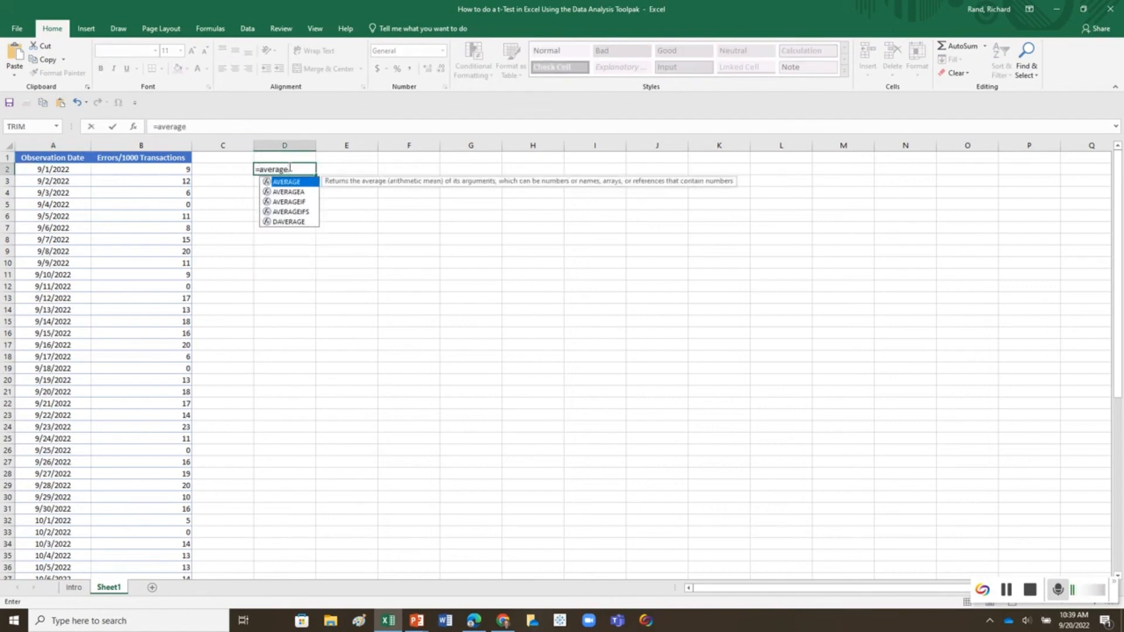
Step: Complete the AVERAGE formula in D2 over the September error values in B2:B31
text(()
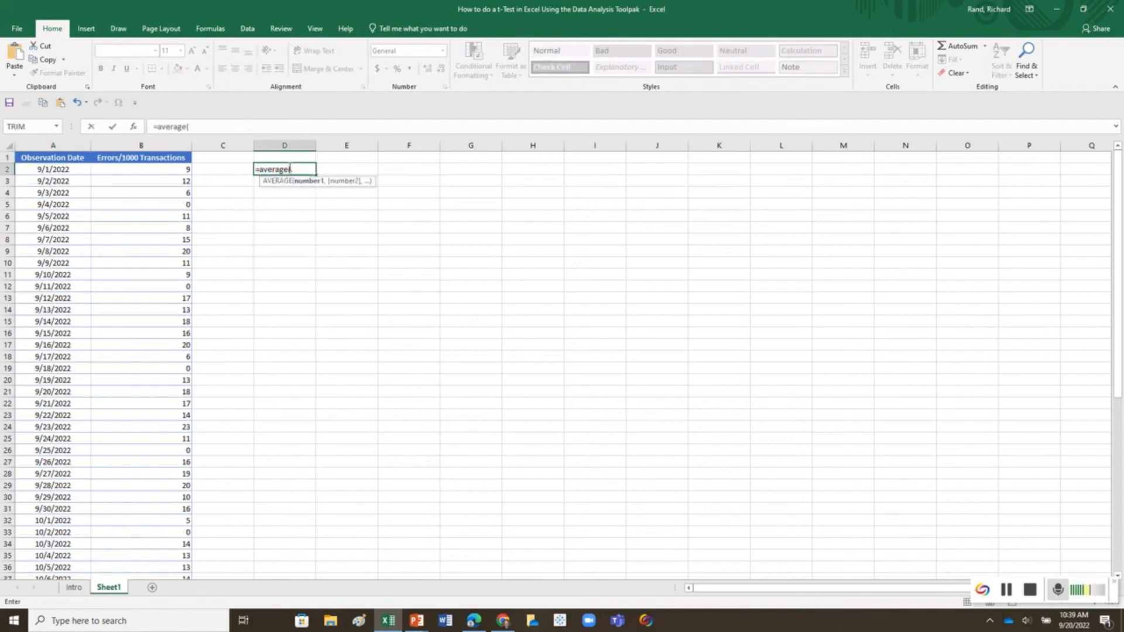
drag(186, 169, 136, 506)
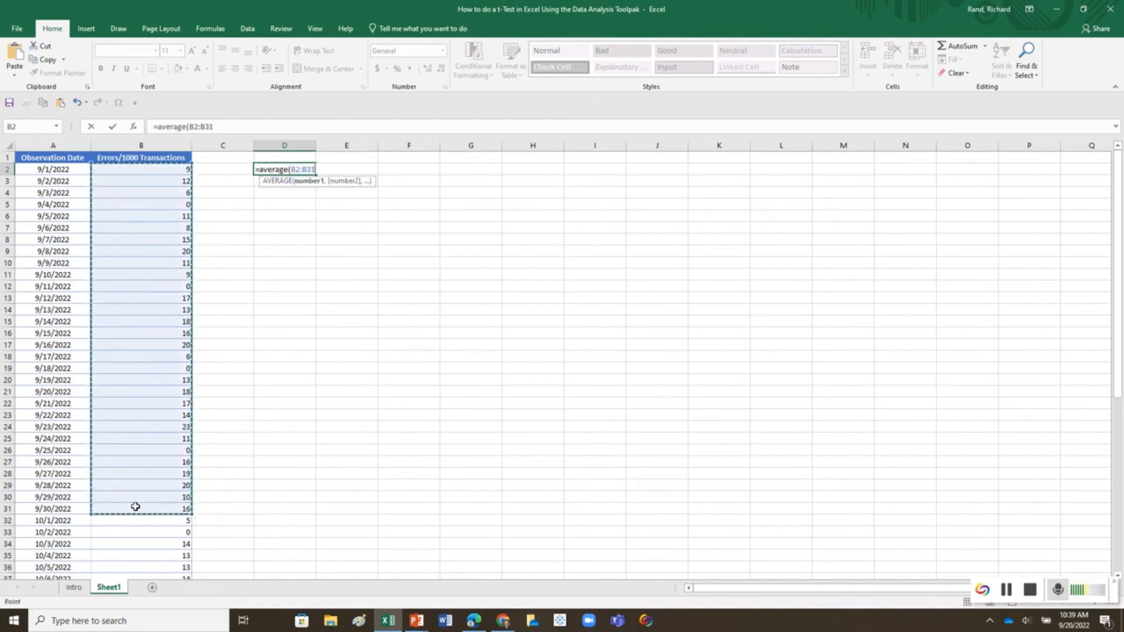
text())
key(Return)
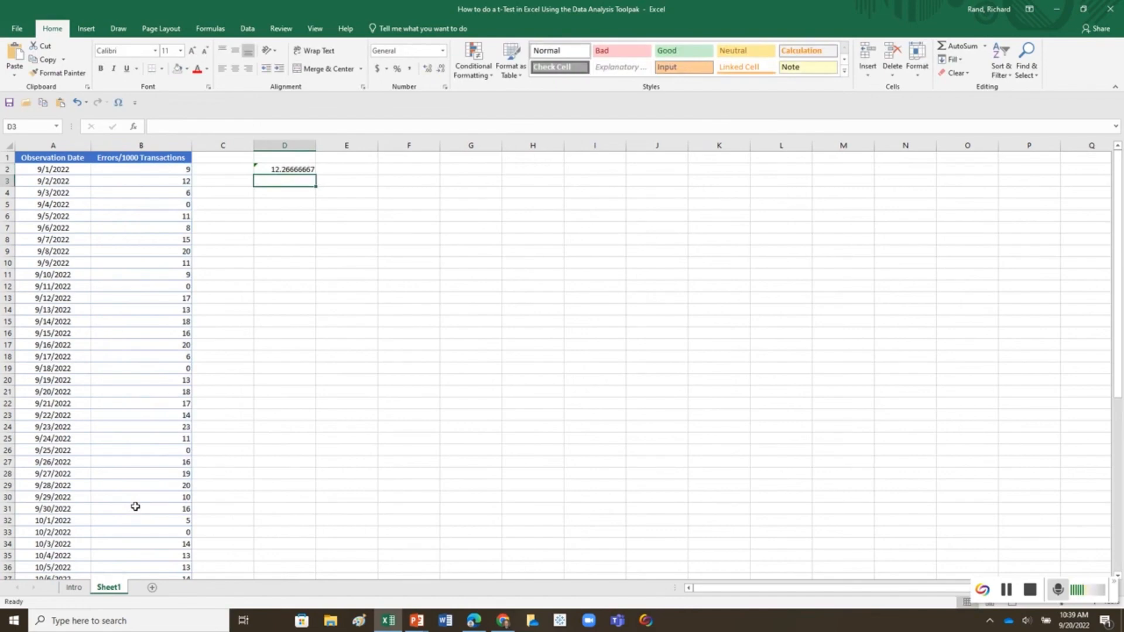
Step: Enter an AVERAGE formula in D3 over the October error values in B32:B61
text(=average)
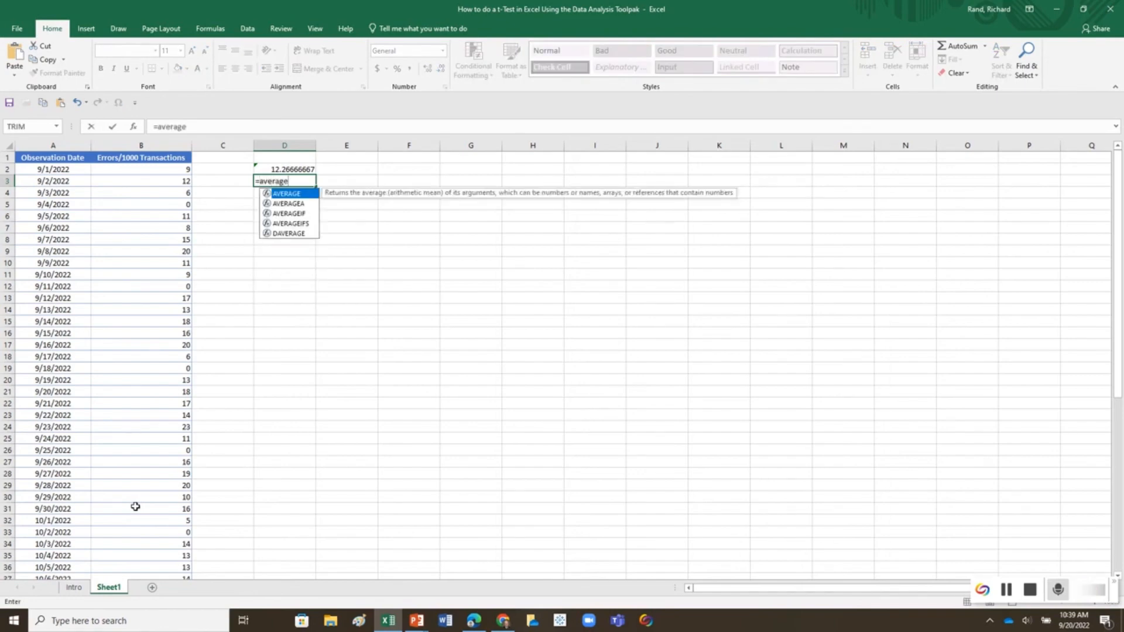
text(()
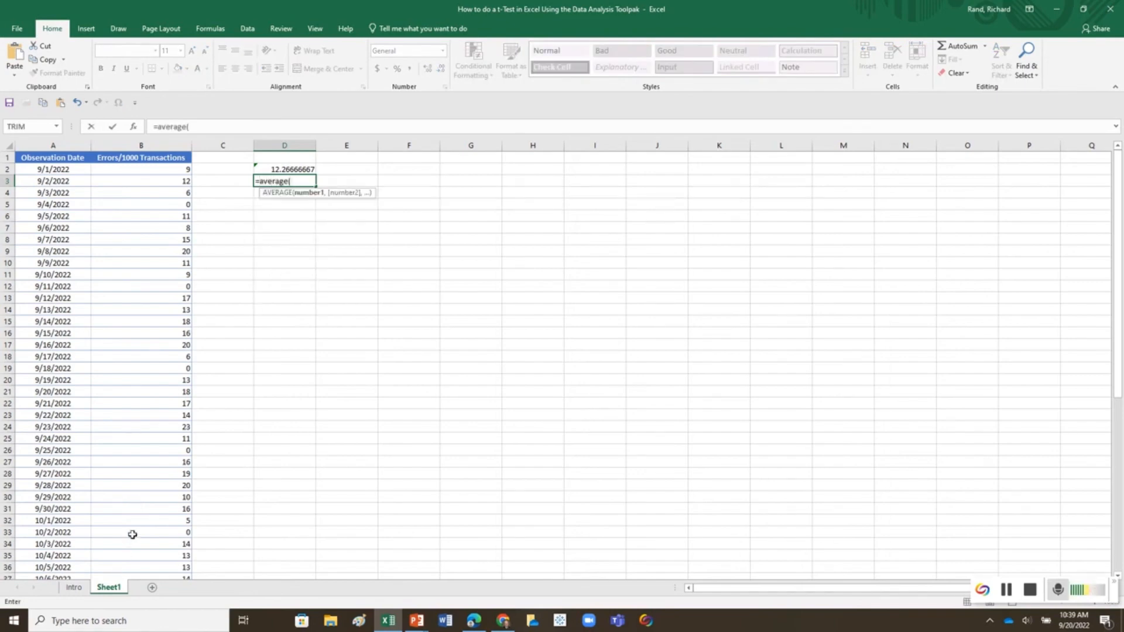
drag(150, 520, 153, 546)
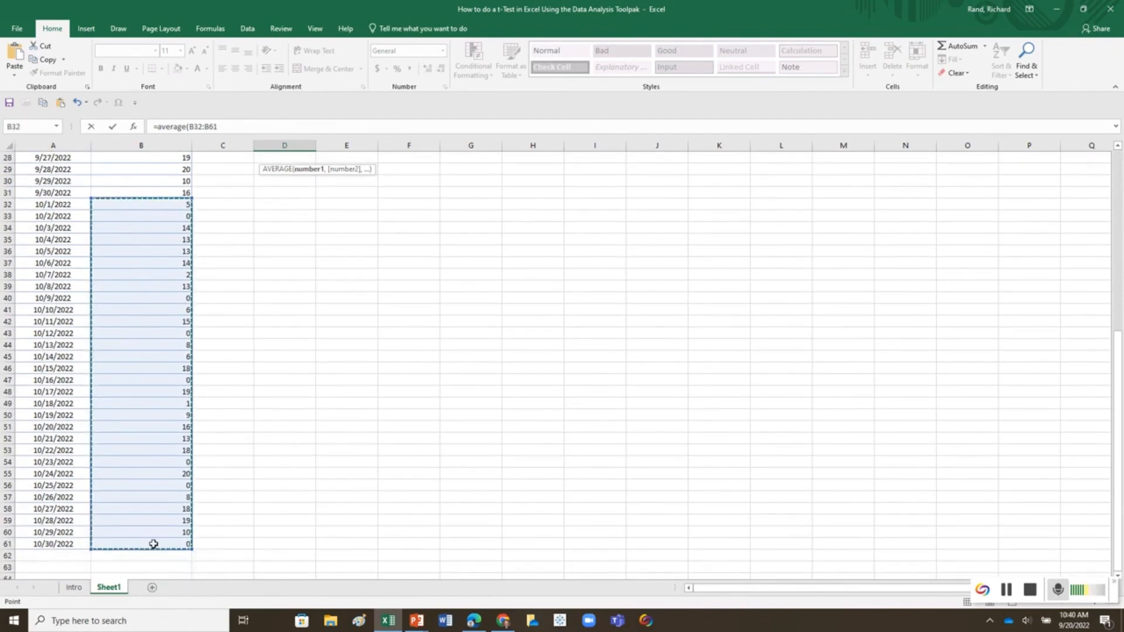
key(Return)
scroll(377, 245, up, 1)
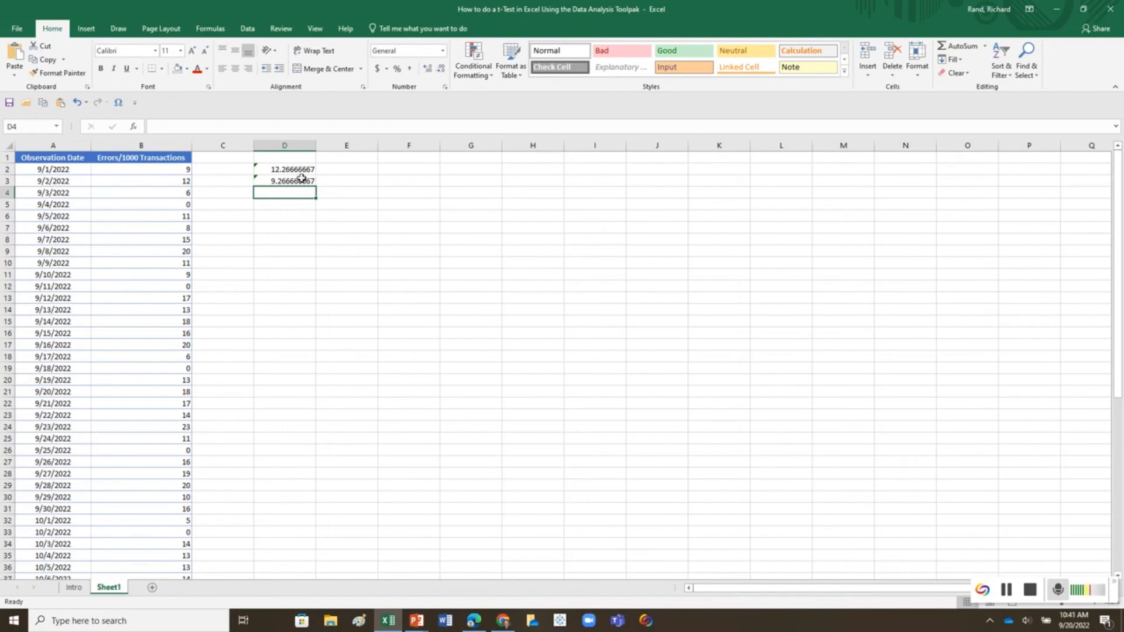
Step: Create a PivotChart with PivotTable on a new worksheet from the observation data in A1:B61
click(41, 158)
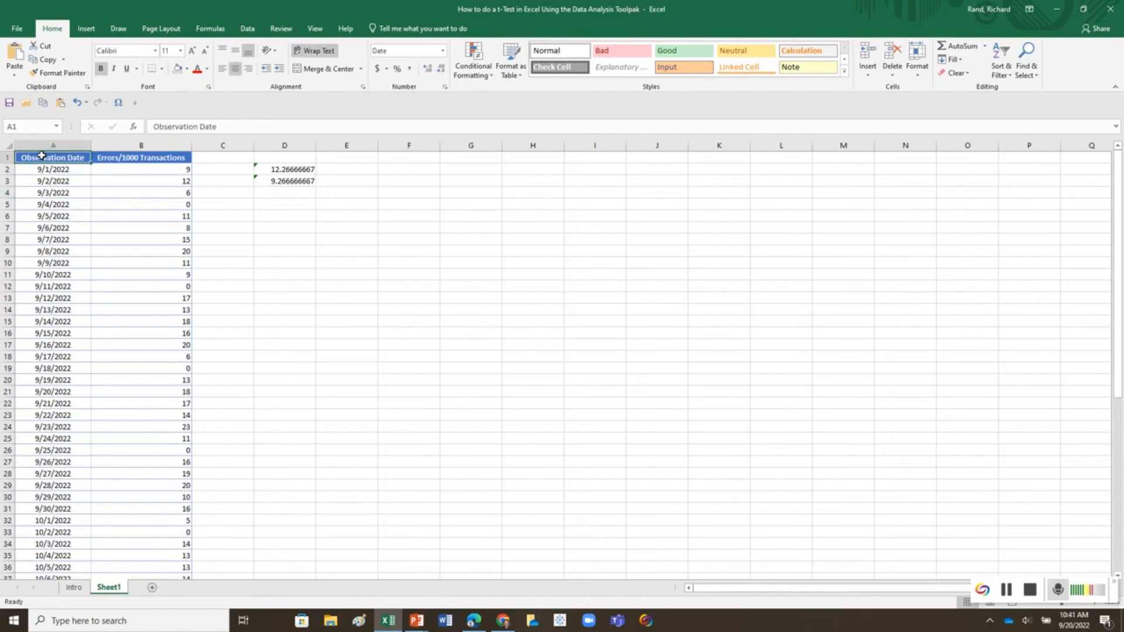
key(ctrl+shift+Down)
key(shift+Right)
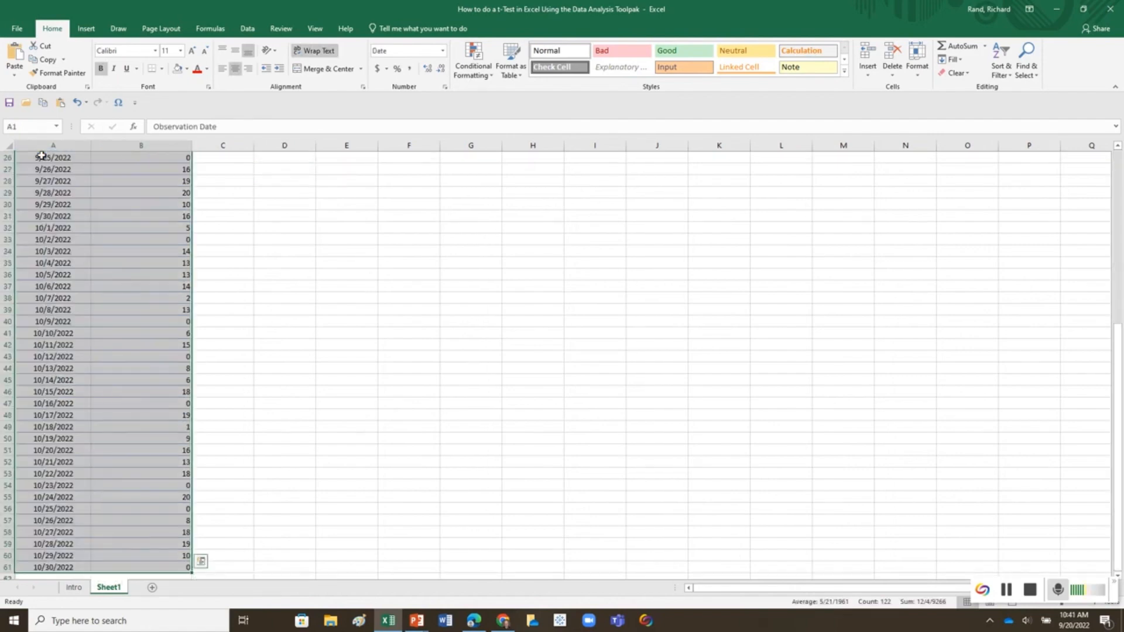
click(86, 29)
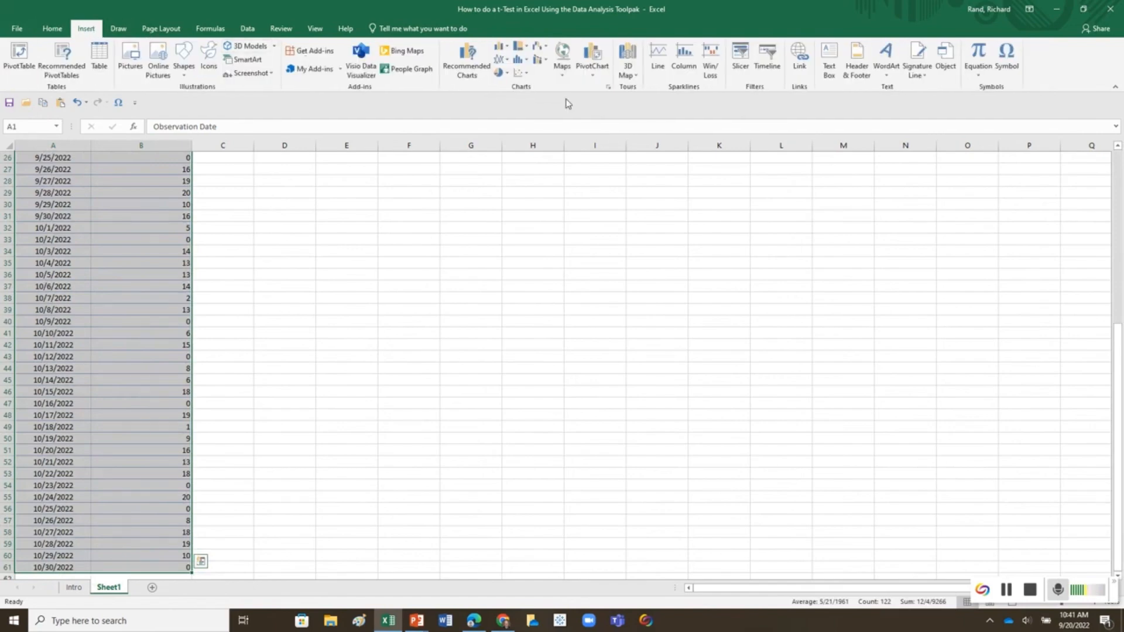
click(590, 76)
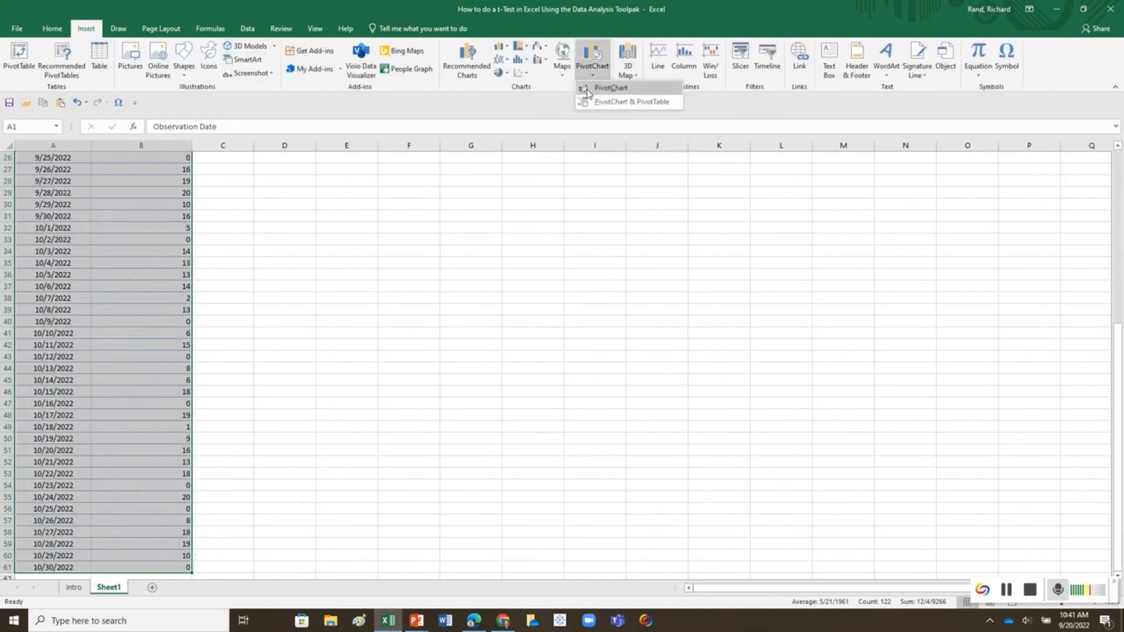
click(600, 104)
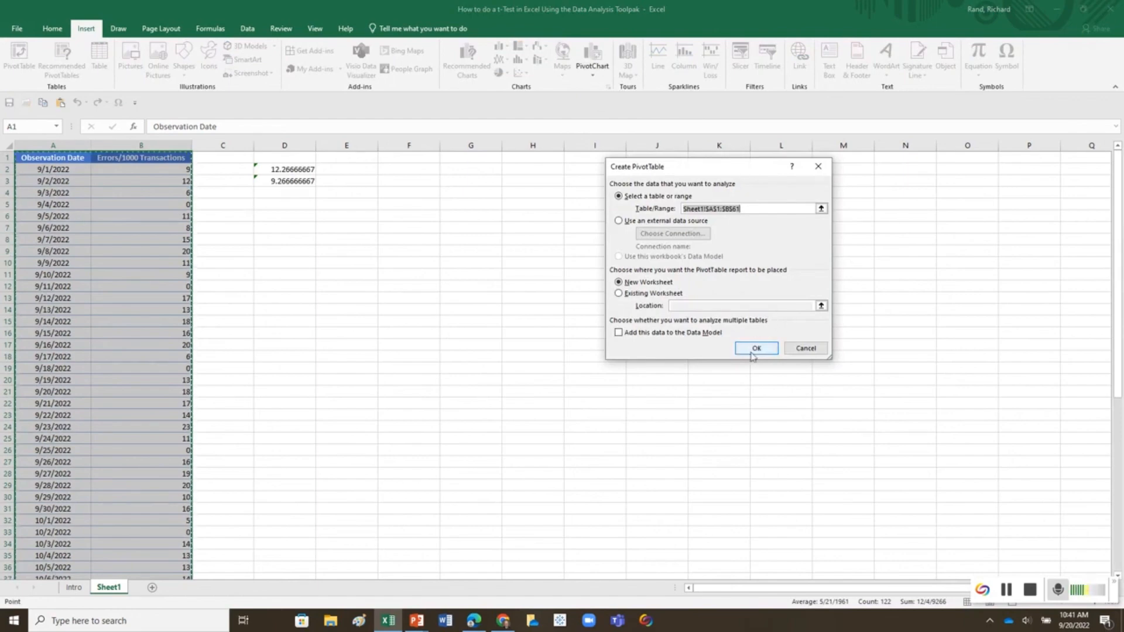
click(754, 353)
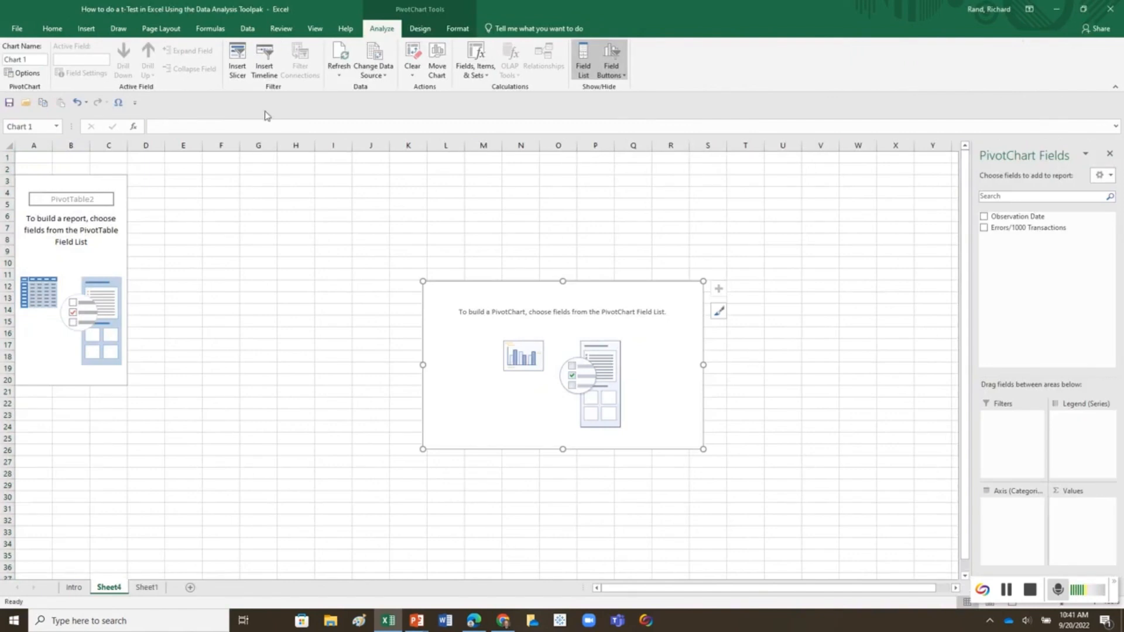
Step: Add Observation Date and Errors/1000 Transactions to the pivot chart, and make Months a report filter
click(984, 217)
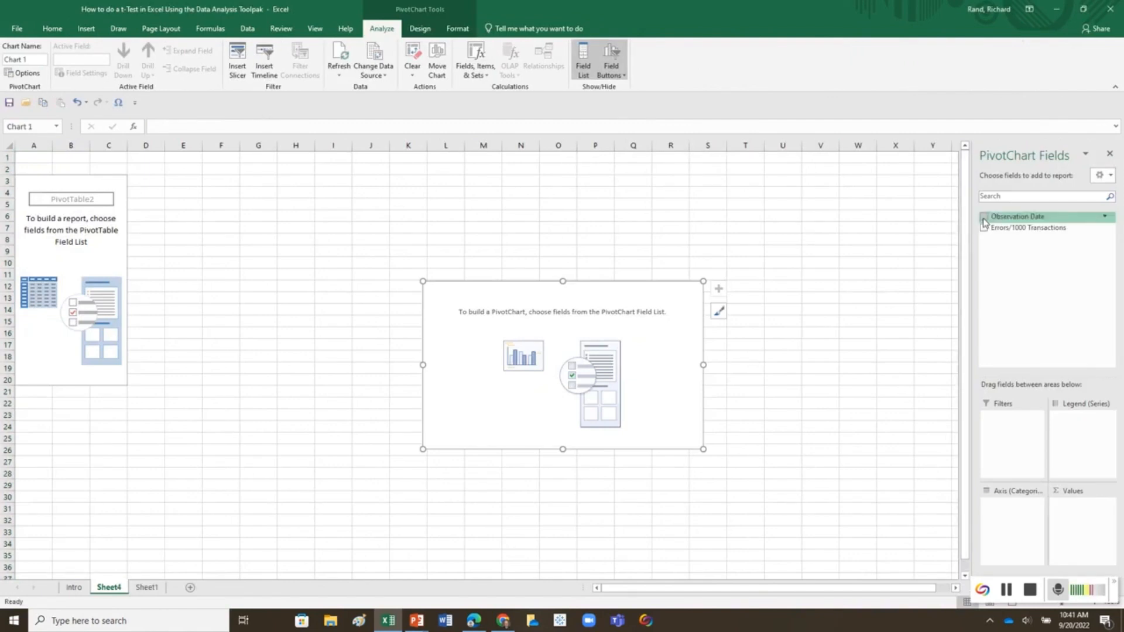
click(984, 227)
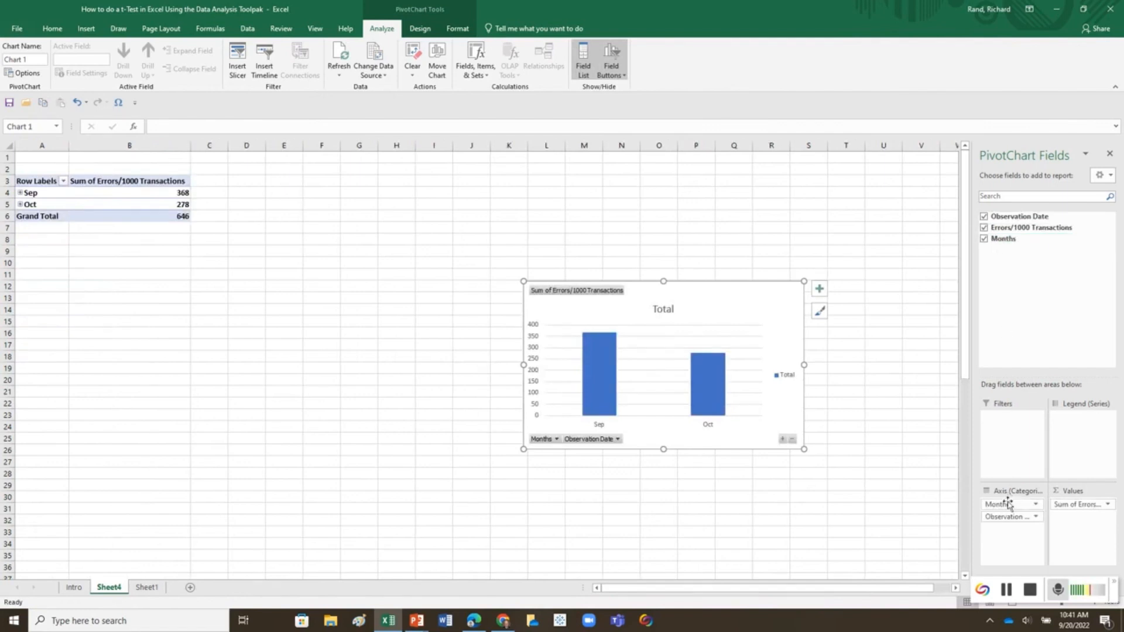
drag(1008, 504, 1007, 431)
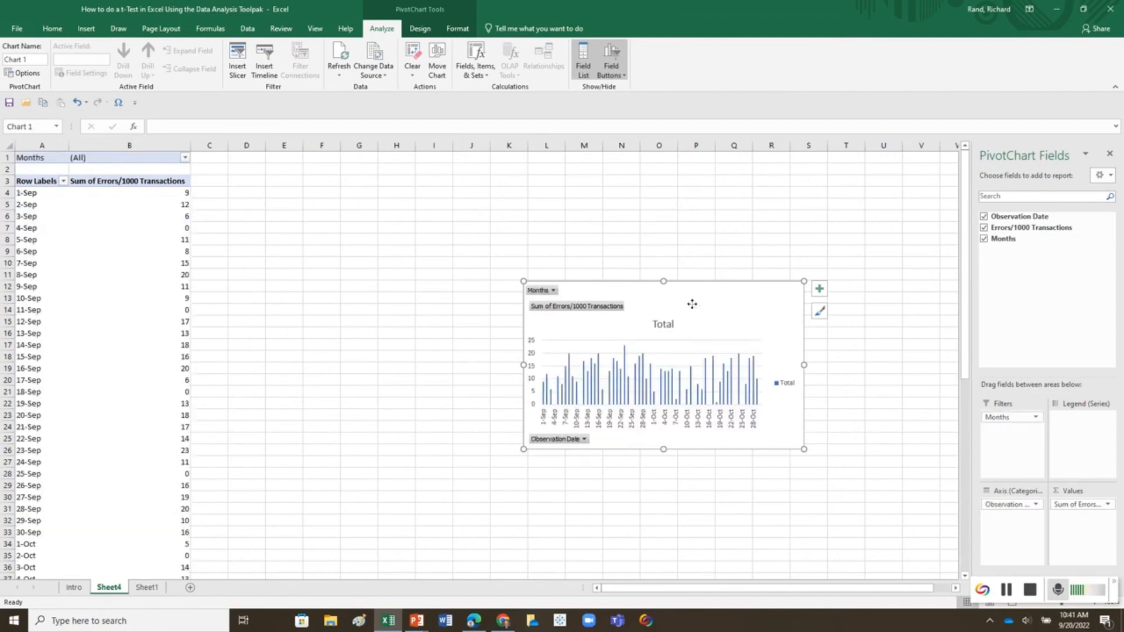
Step: Place the pivot chart beside the pivot table, enlarged to span about columns C to U, and change its type to Line
drag(692, 304, 370, 173)
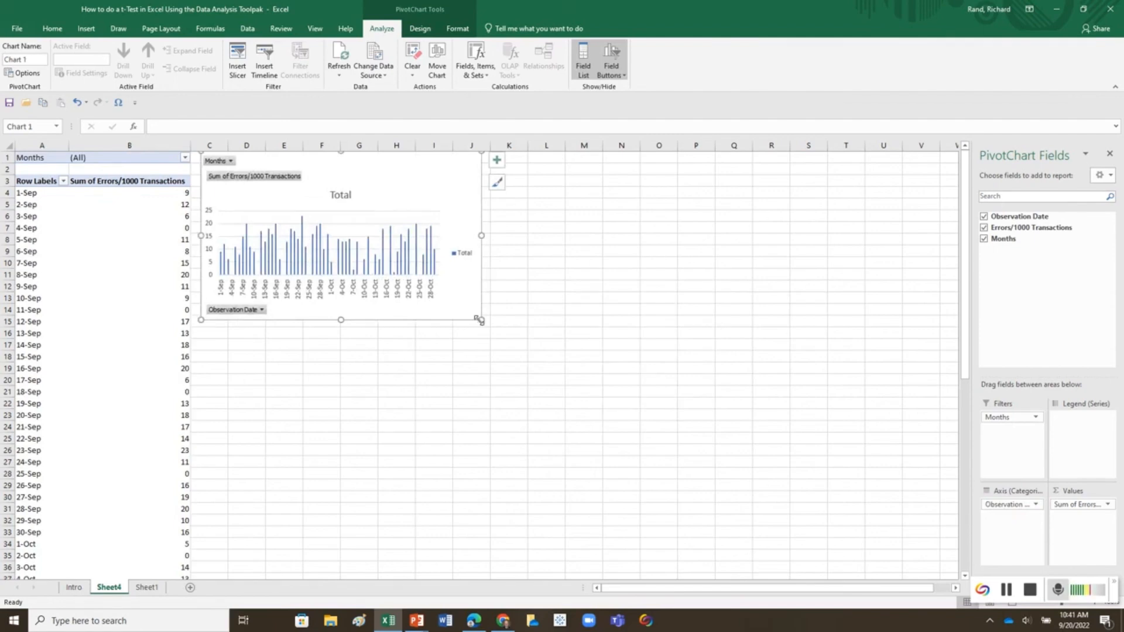
drag(477, 319, 917, 466)
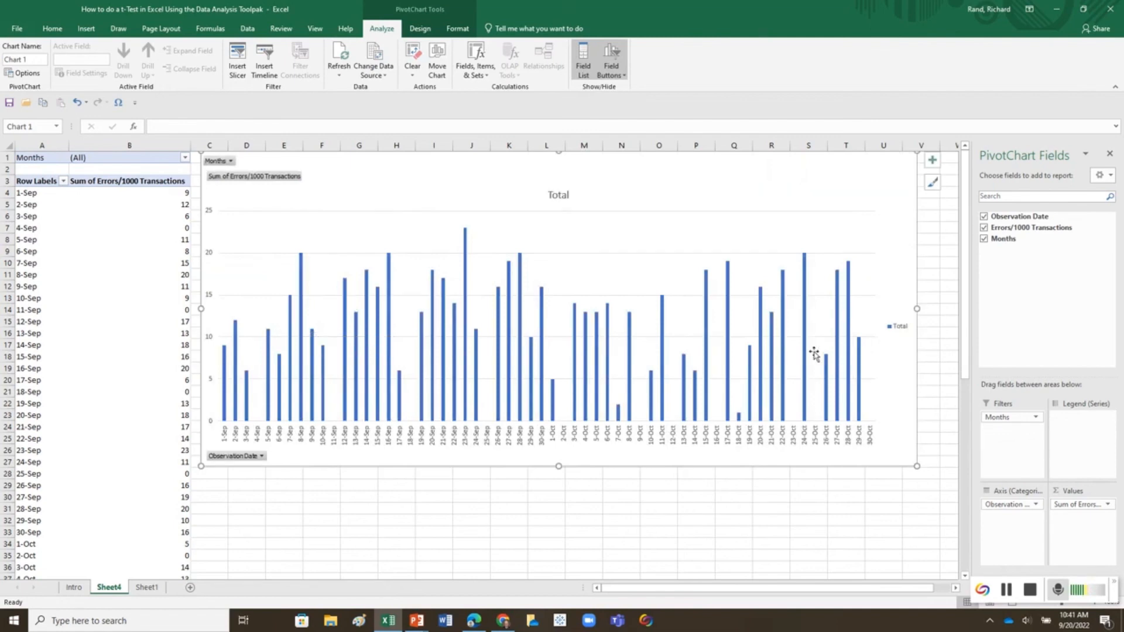
right_click(870, 190)
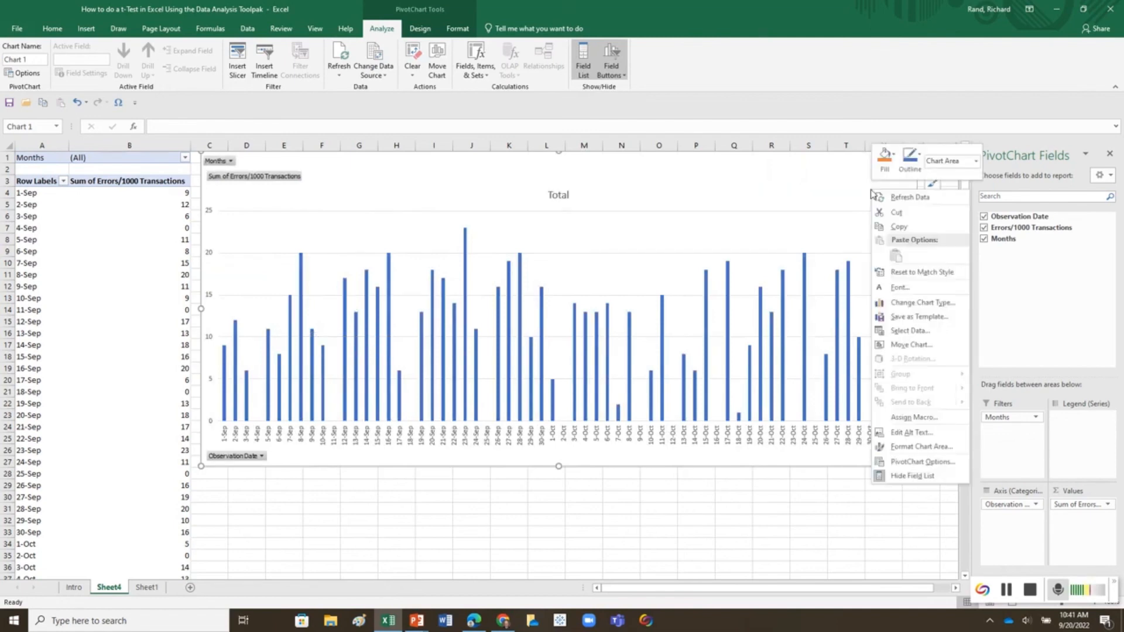
click(911, 302)
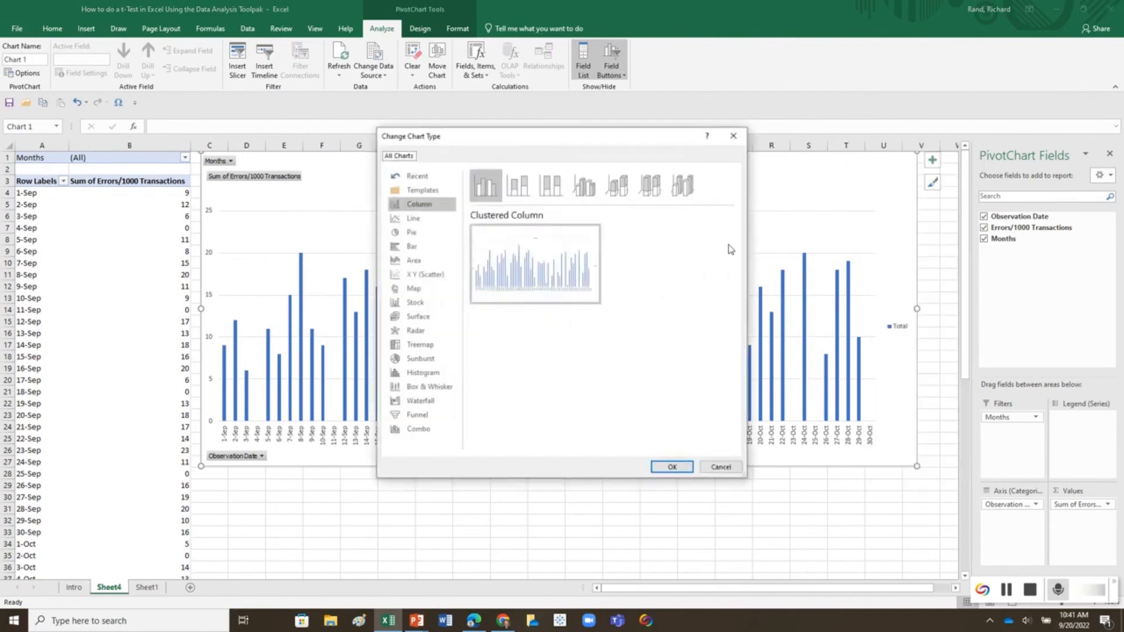
click(422, 221)
click(667, 467)
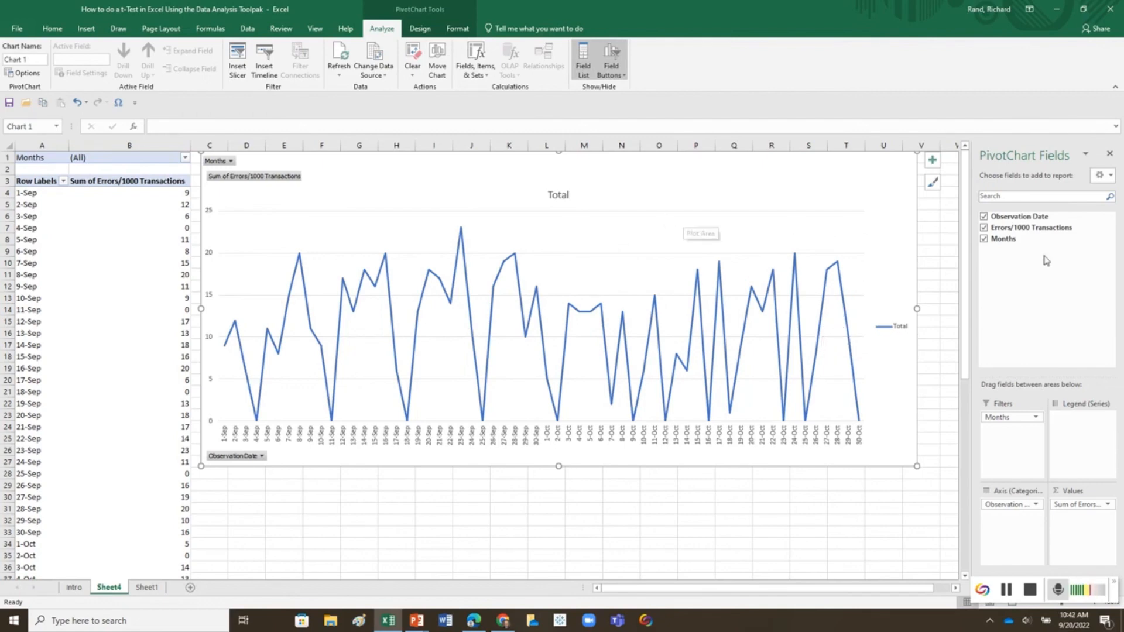
Step: Filter the pivot chart by Months to show only Sep
click(230, 161)
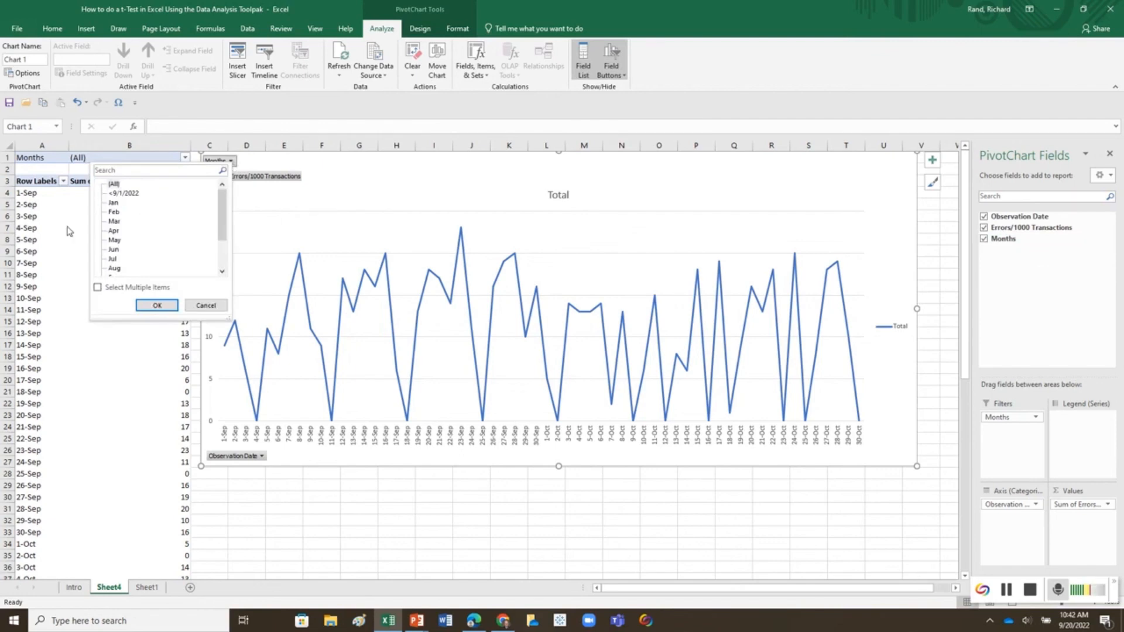
scroll(70, 230, down, 1)
scroll(139, 251, down, 1)
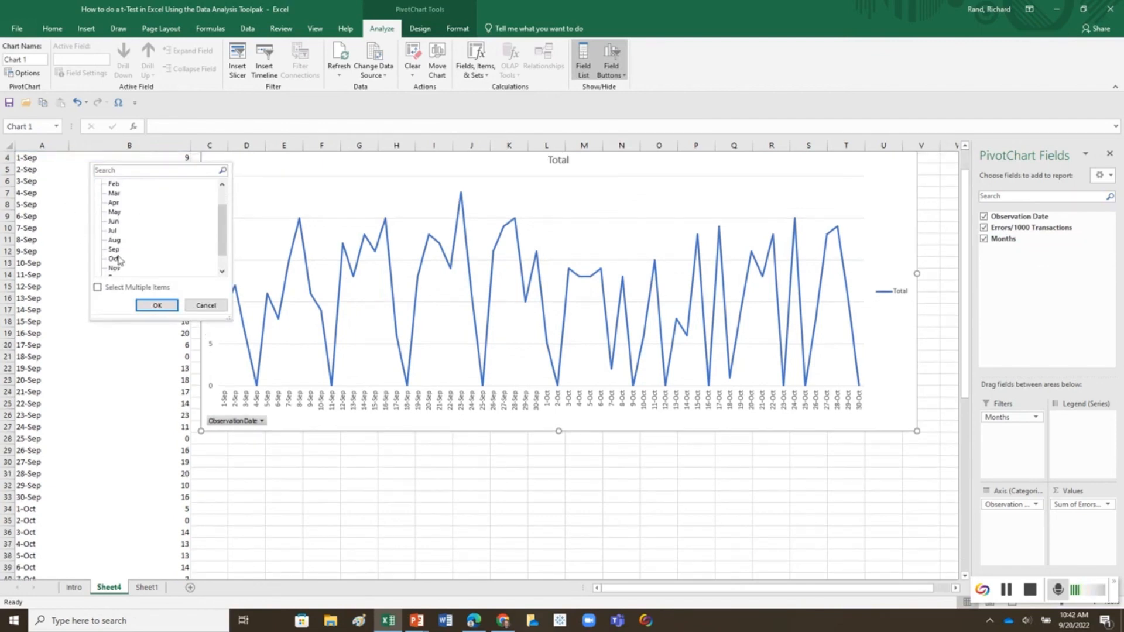
click(114, 259)
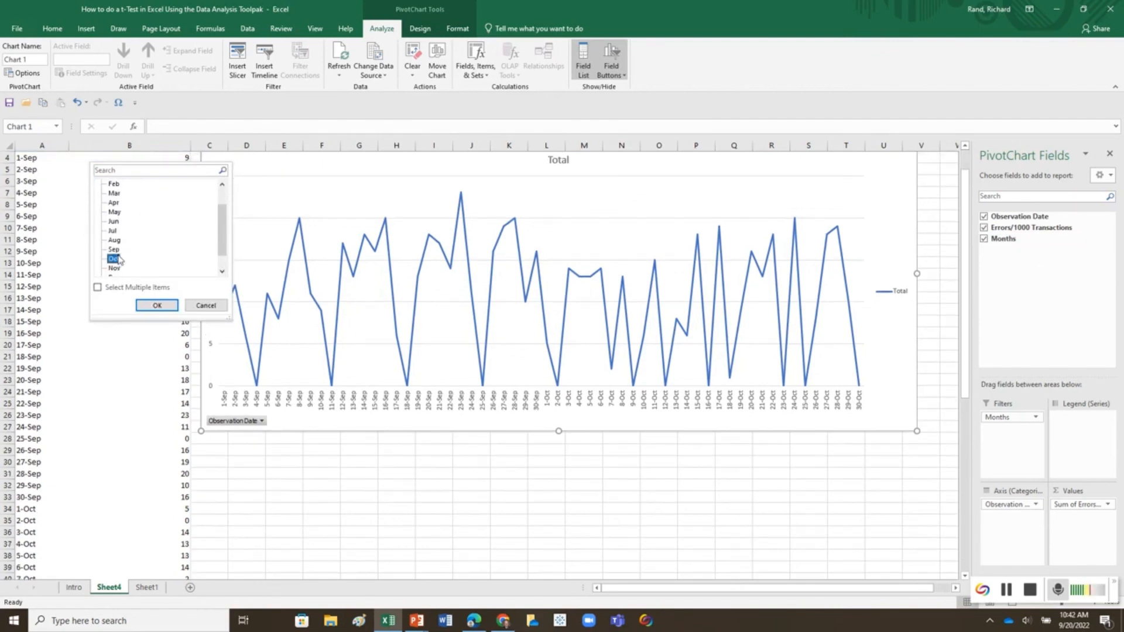
click(143, 303)
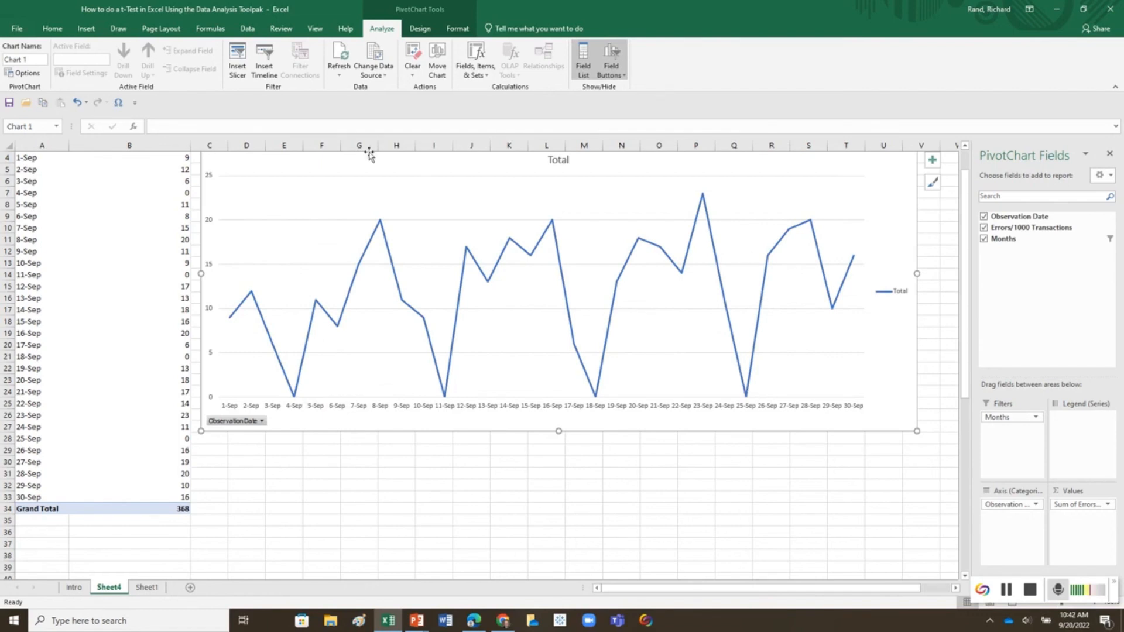
Step: Set the pivot chart's Months filter to Oct
scroll(257, 206, up, 1)
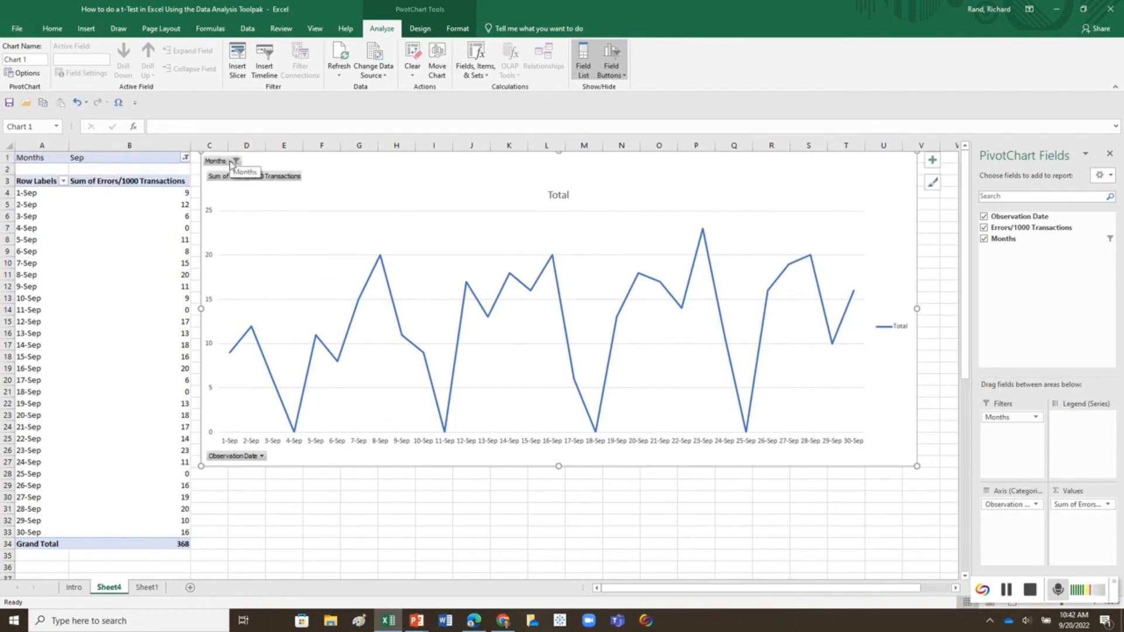
click(235, 158)
scroll(157, 209, down, 1)
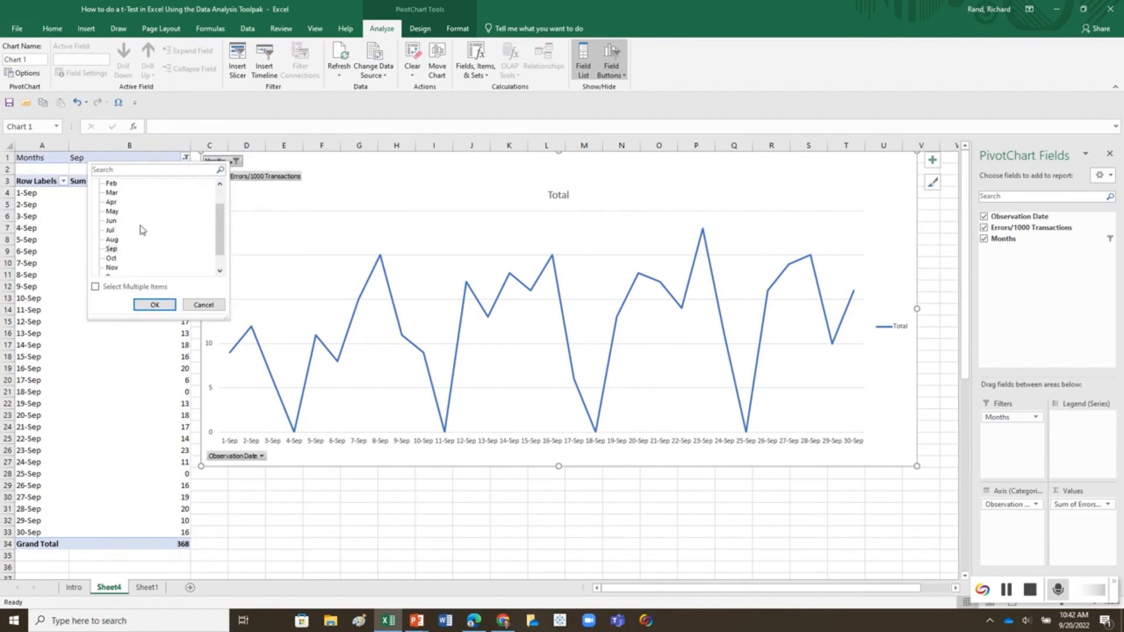
click(112, 258)
click(147, 305)
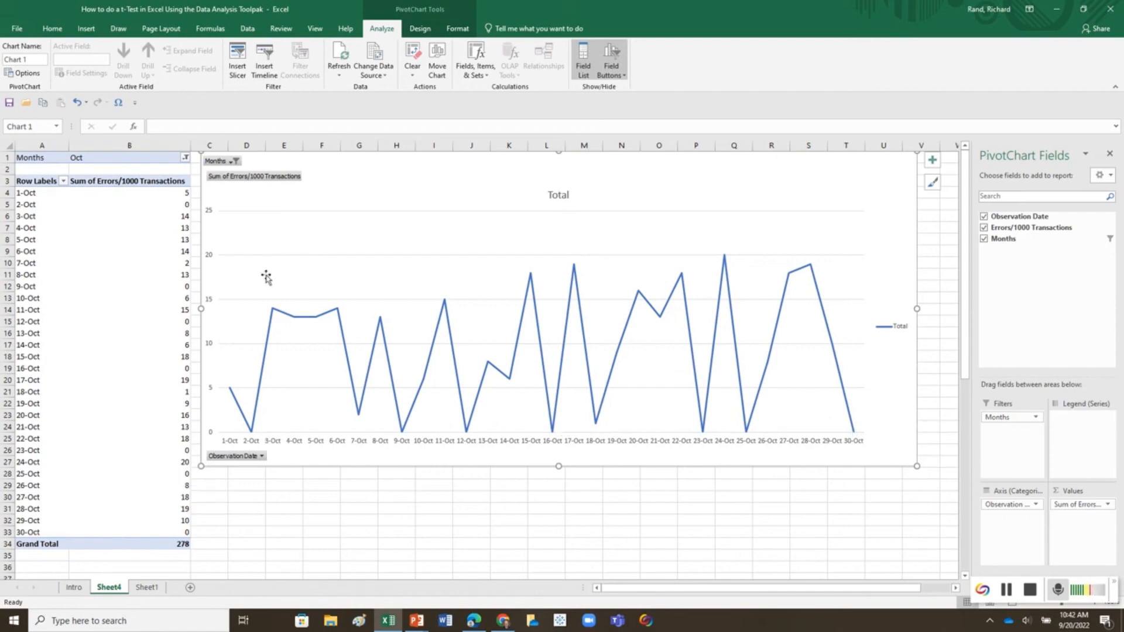
Step: Try to insert a new column before column B on the pivot table sheet
click(305, 535)
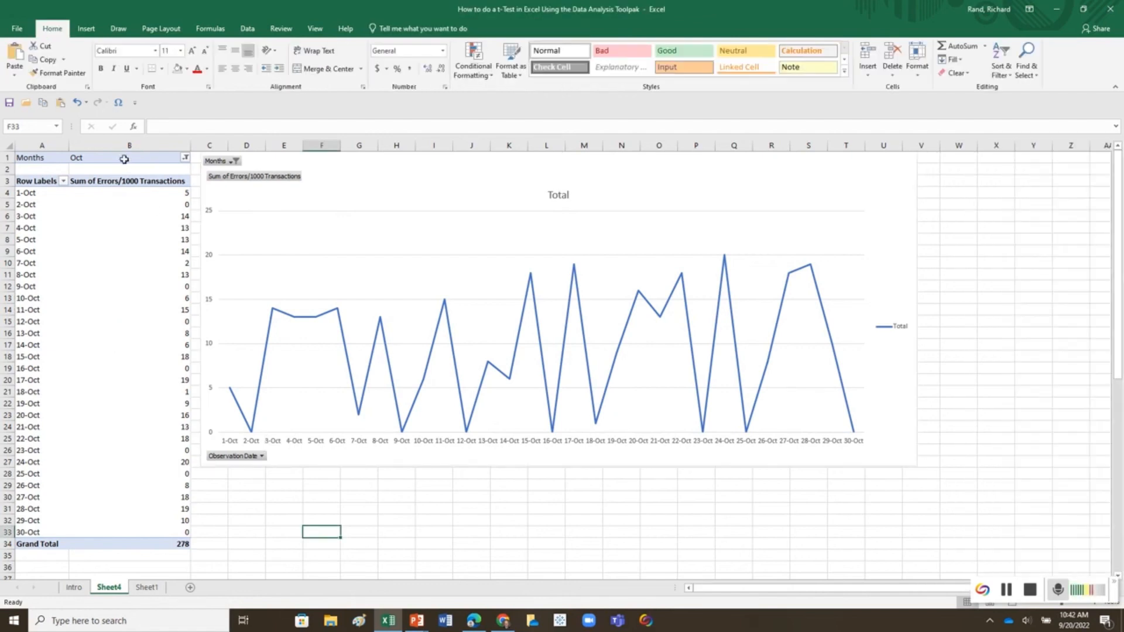
click(125, 147)
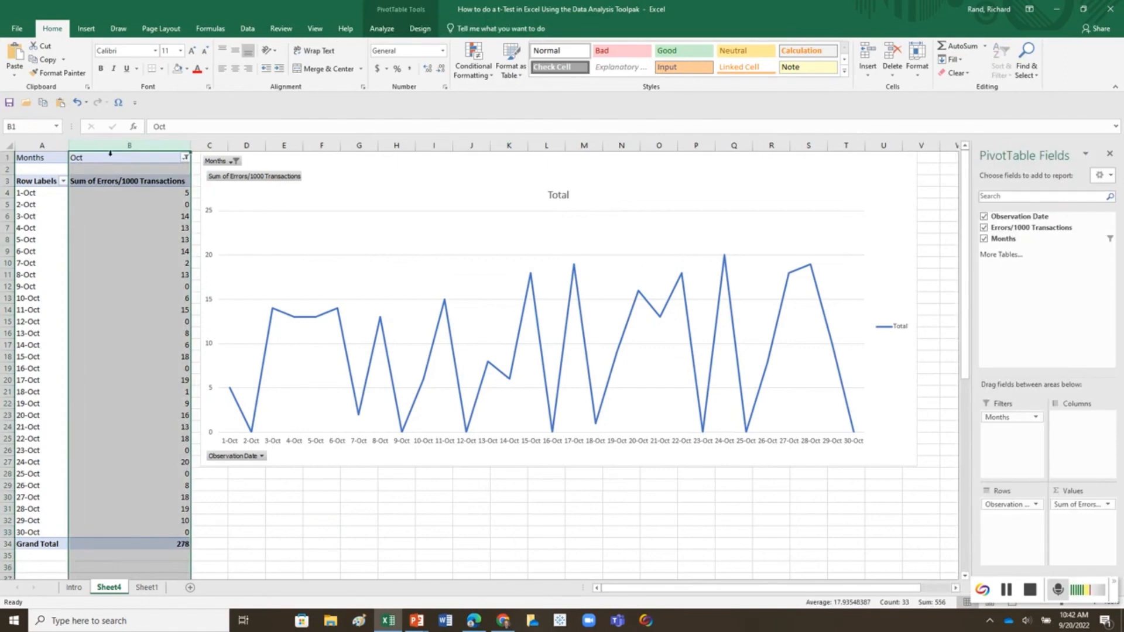
right_click(110, 148)
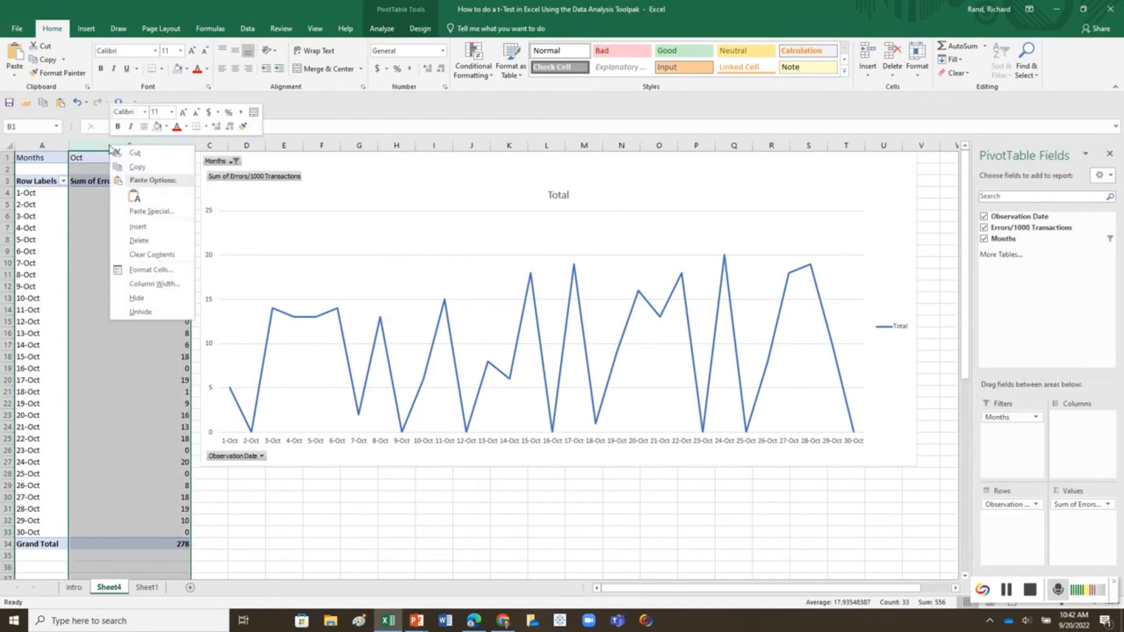
click(137, 227)
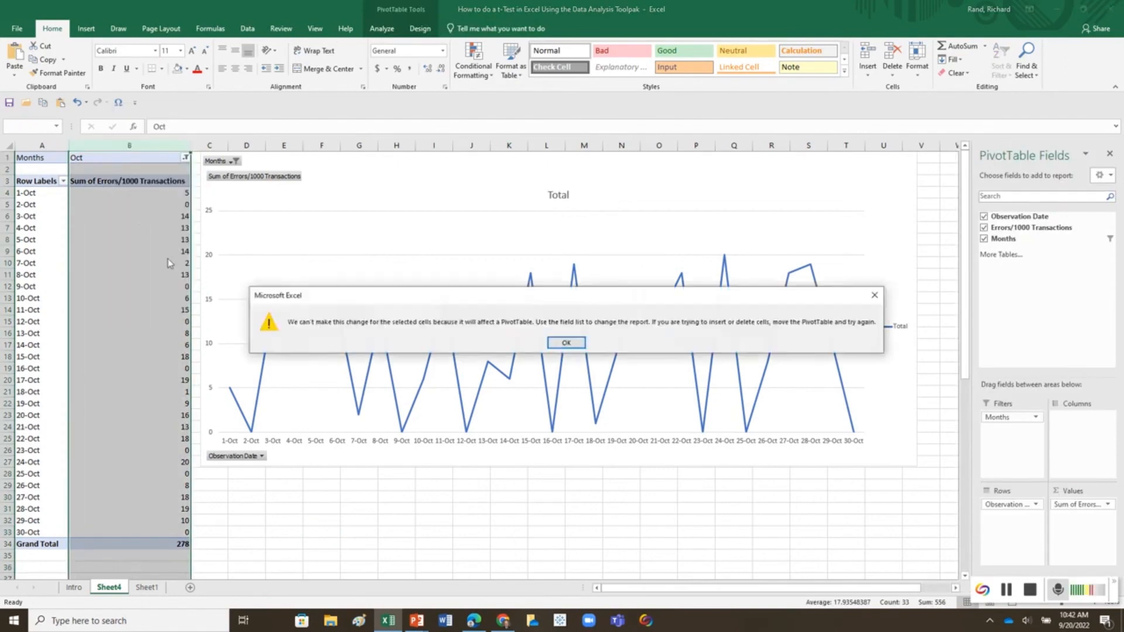
click(574, 342)
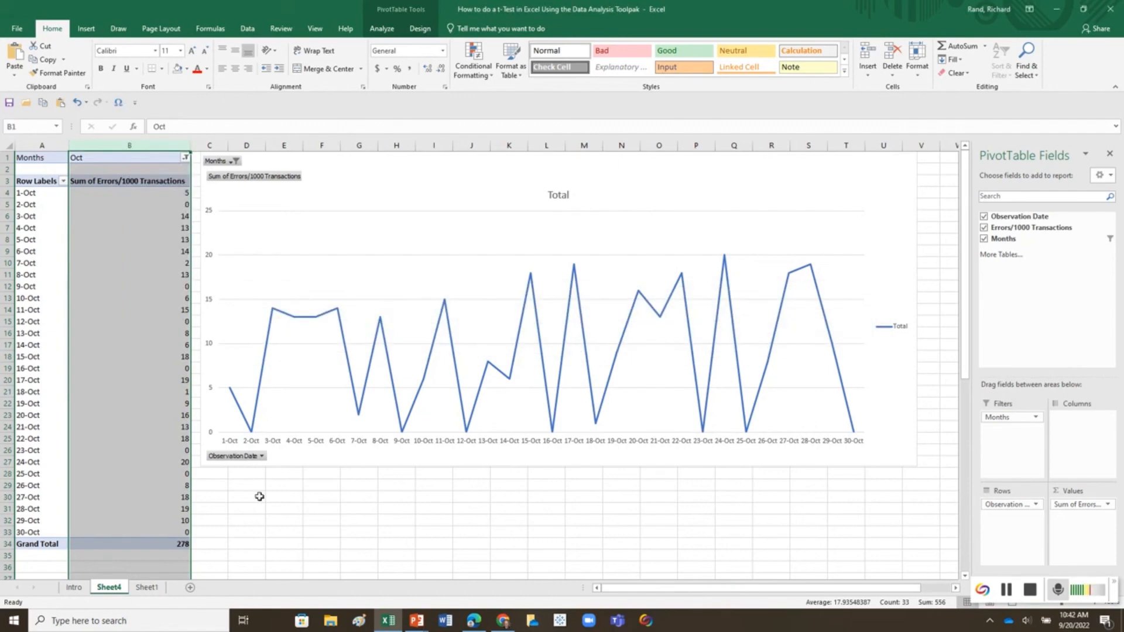
Step: Convert the observation data on Sheet1, columns A and B, into a table with headers
click(147, 587)
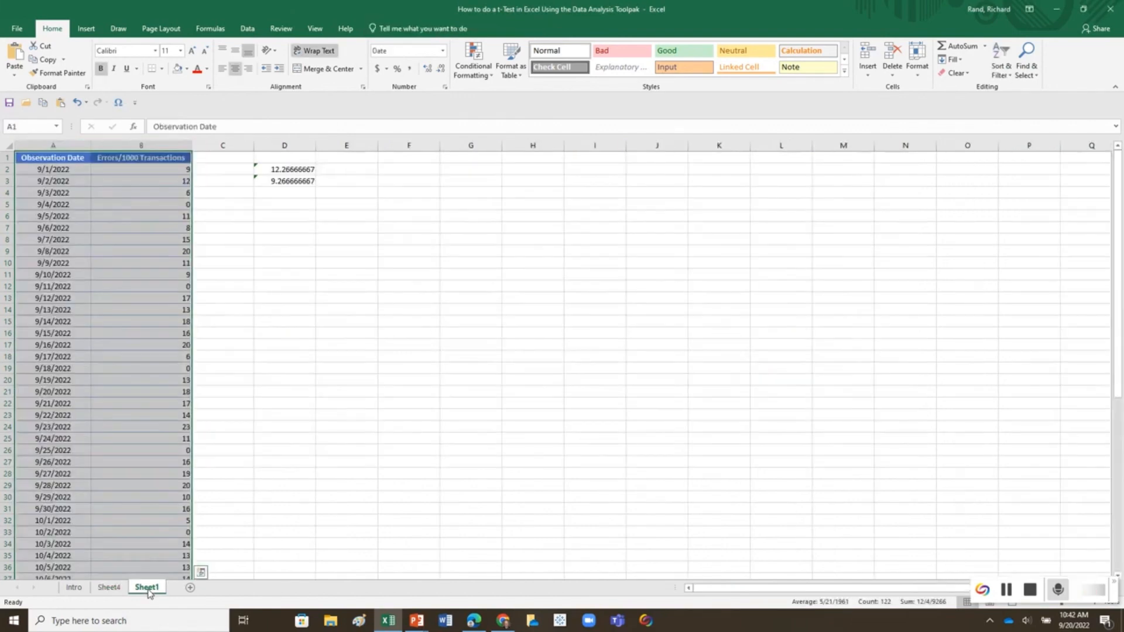
click(112, 215)
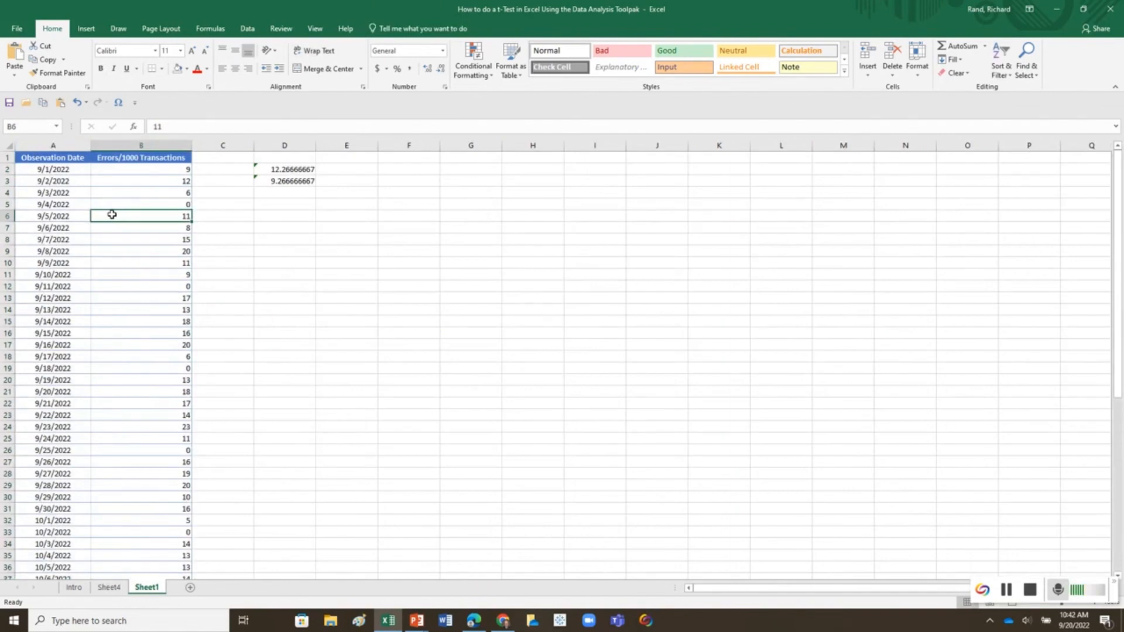
click(112, 204)
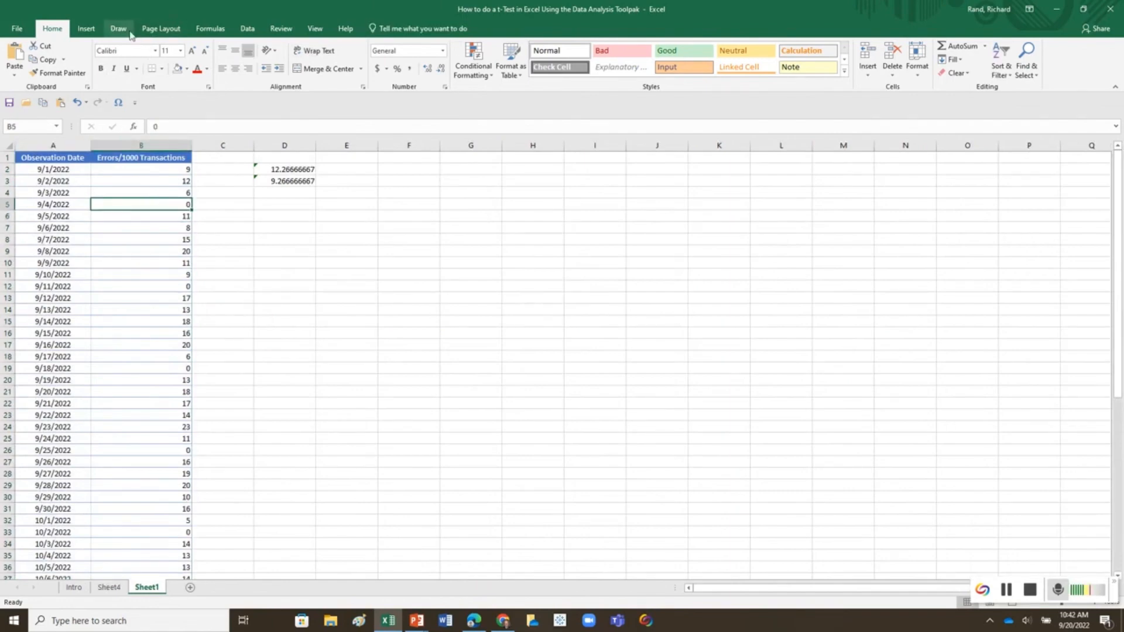
click(87, 30)
click(98, 58)
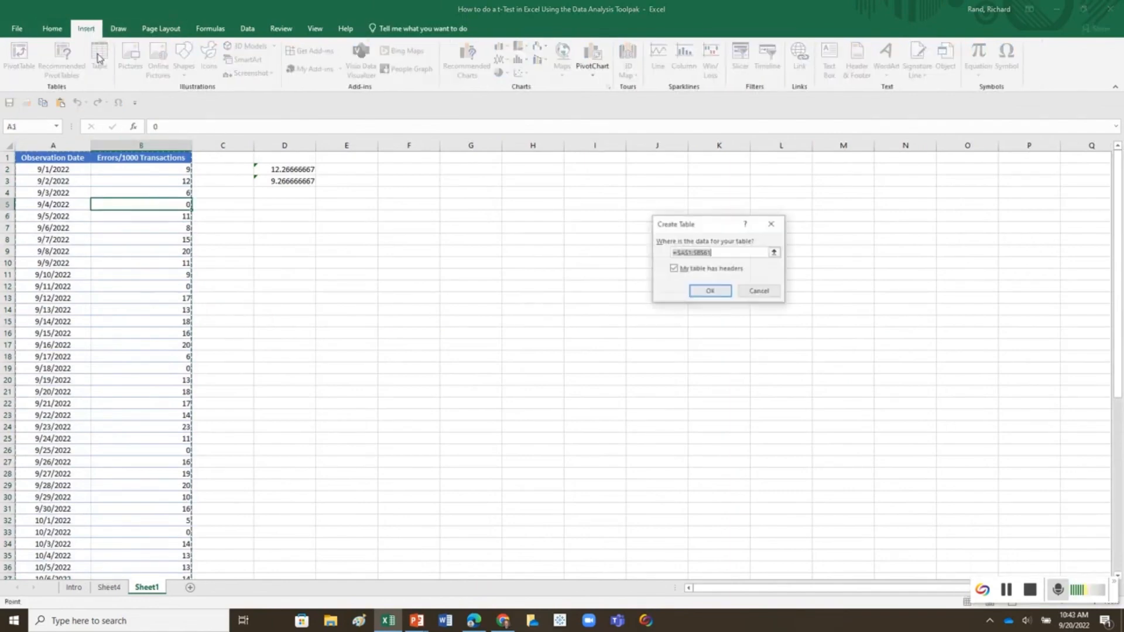
click(704, 291)
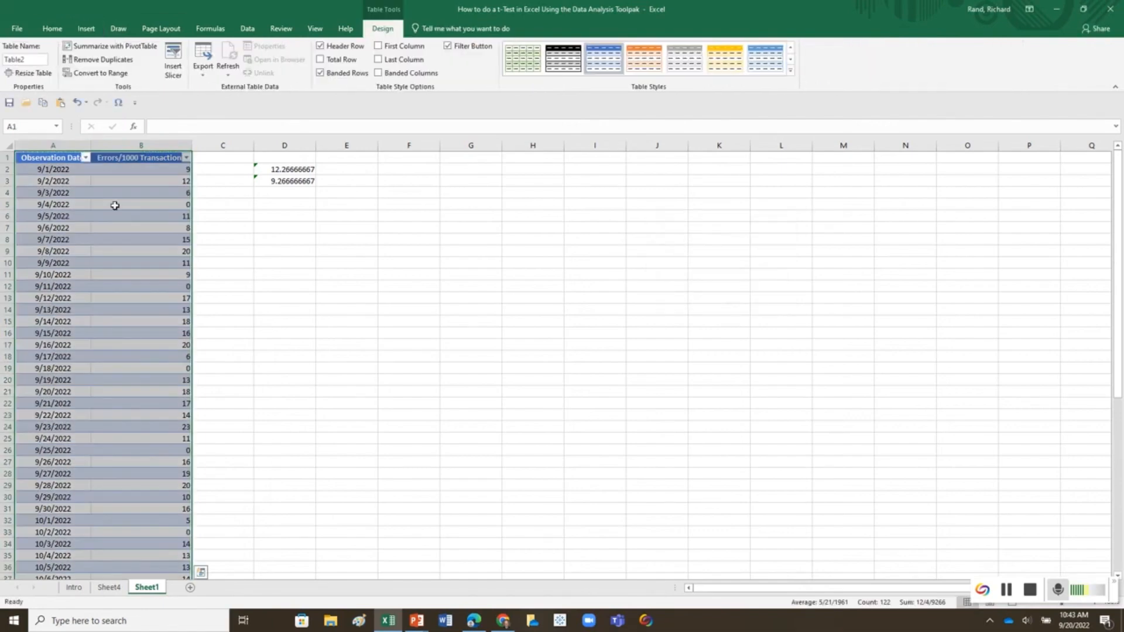
Step: Insert a new column before the Errors/1000 Transactions column and title it "Day of the Week"
right_click(120, 145)
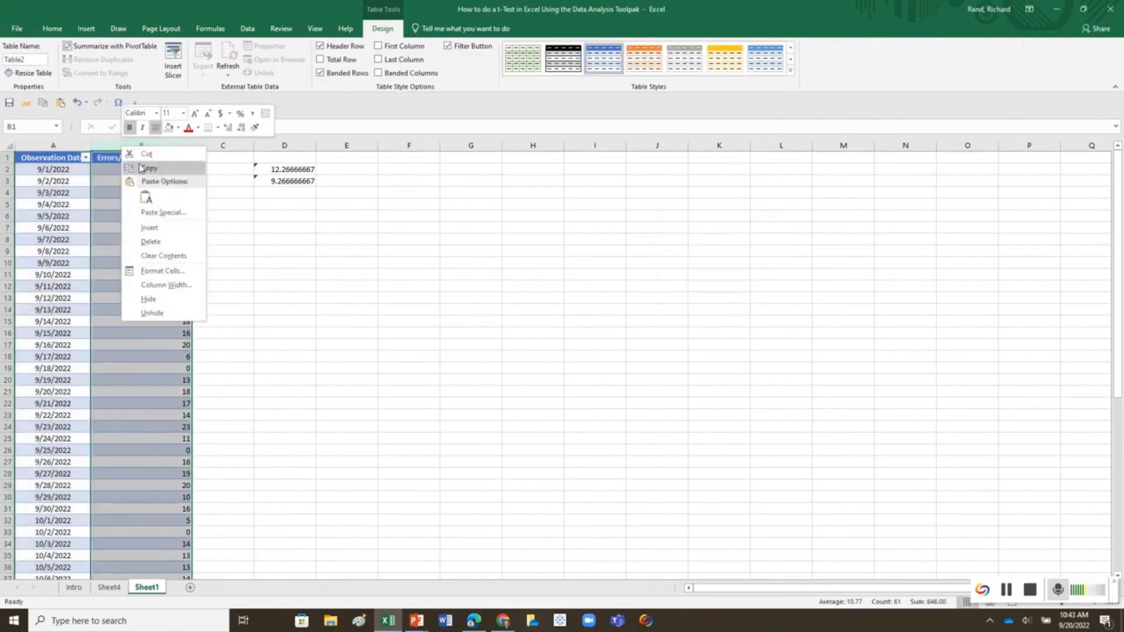
click(144, 228)
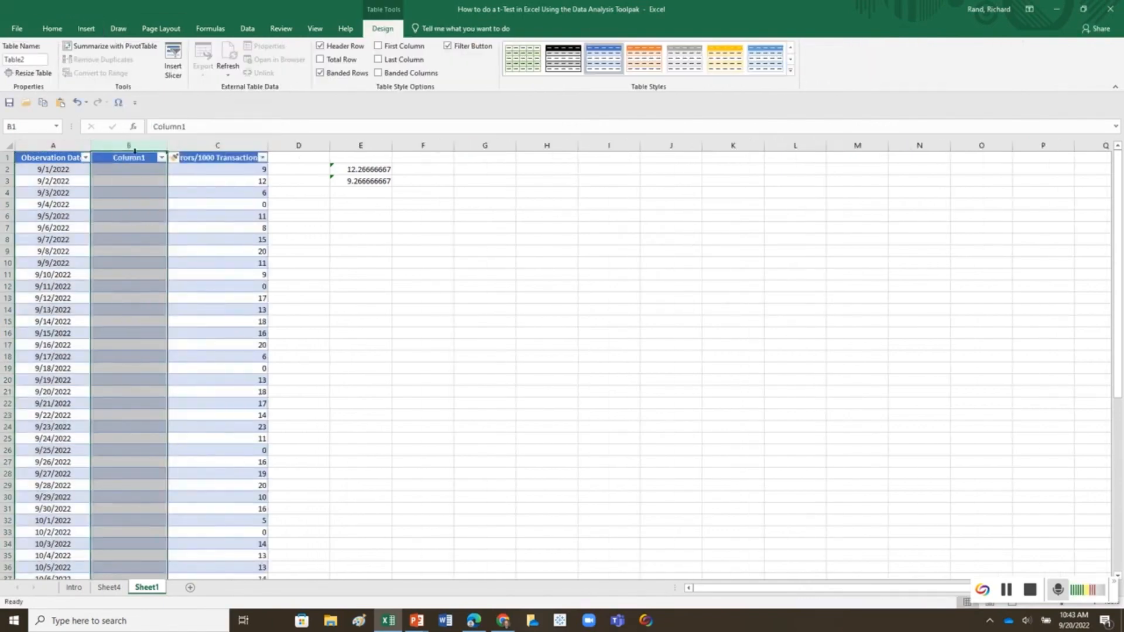
click(133, 157)
text(Day)
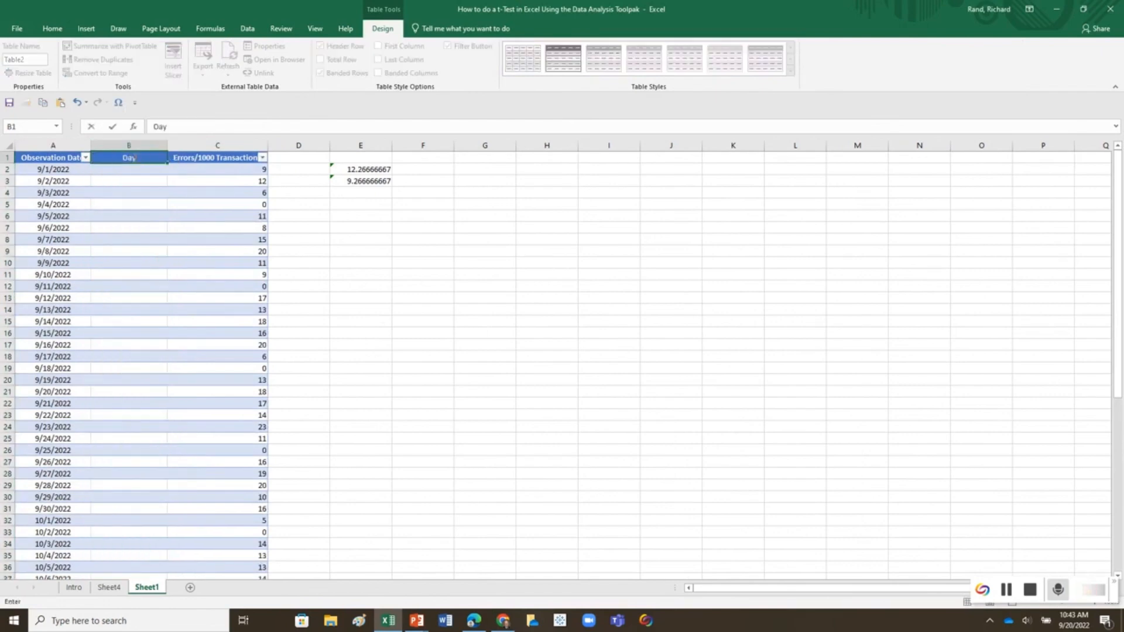
text( of the Week)
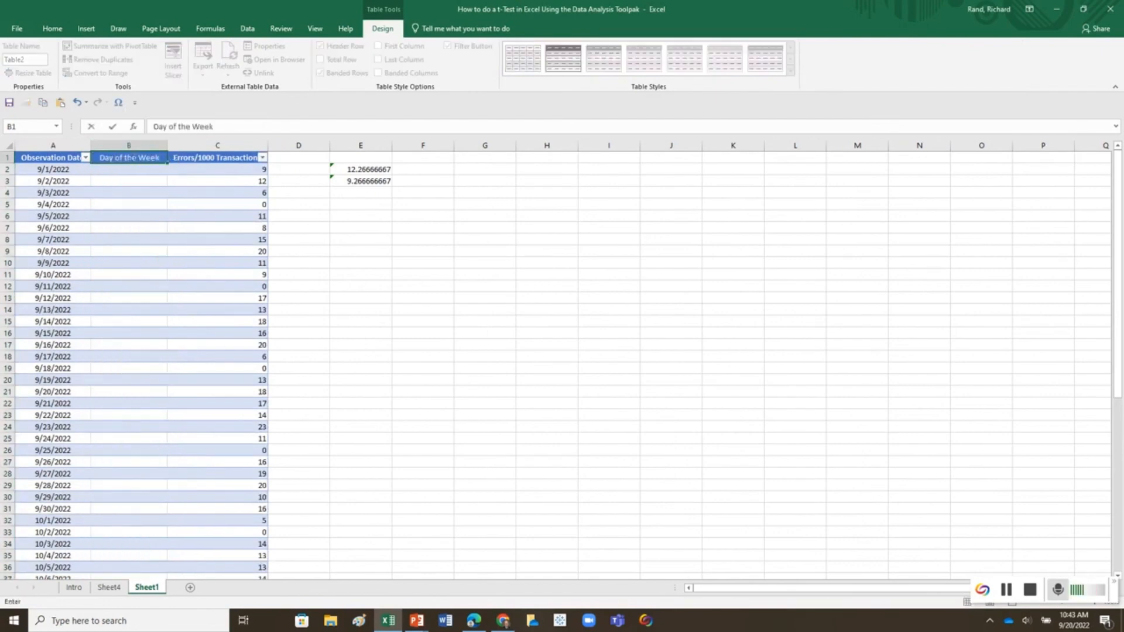
key(Return)
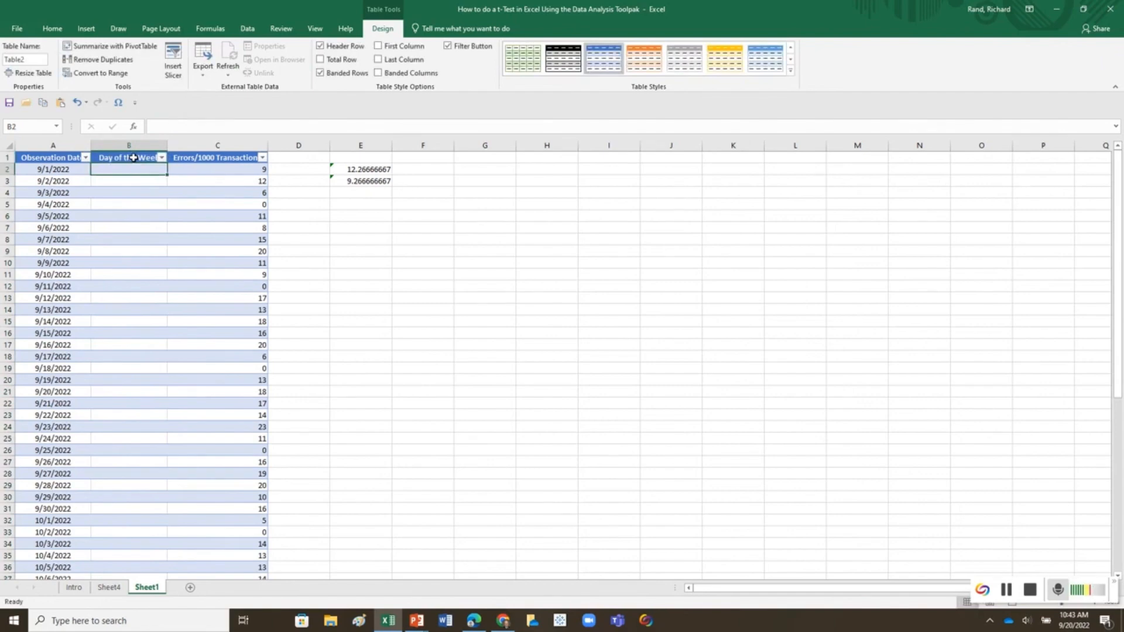
Step: Fill the Day of the Week column with the formula =TEXT([@[Observation Date]],"dddd"), starting in B2
text(=)
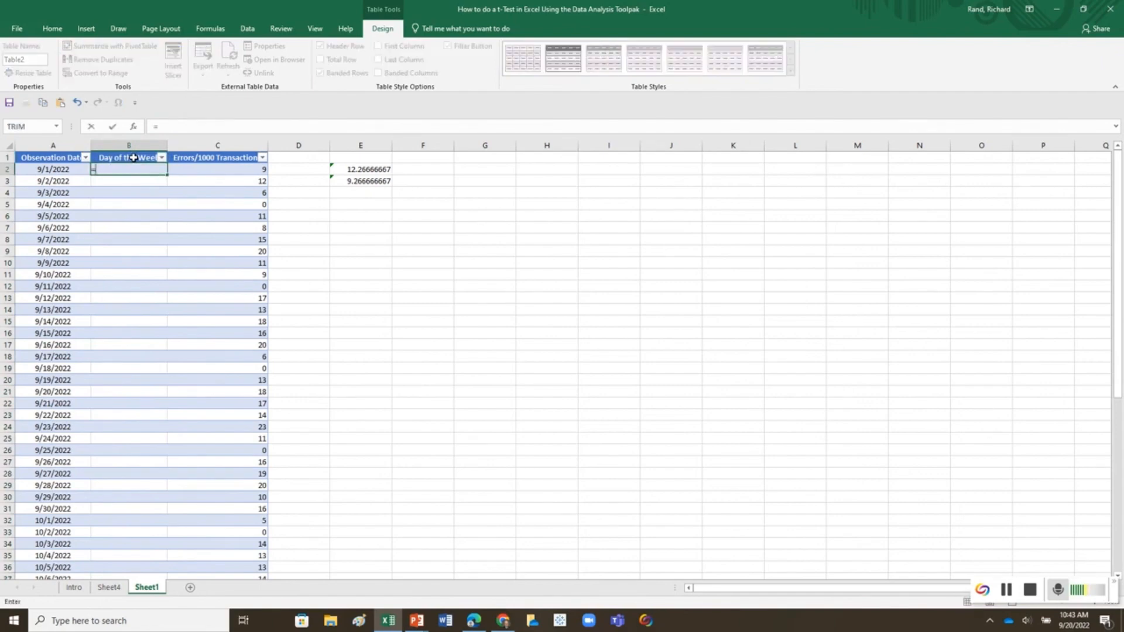
text(text()
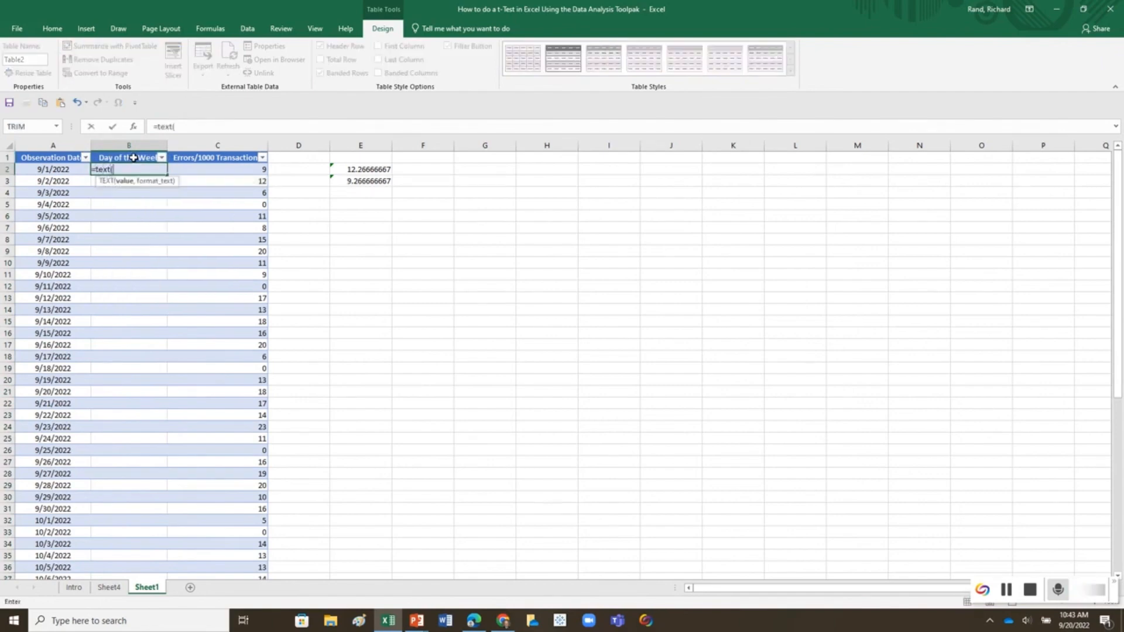
key(Left)
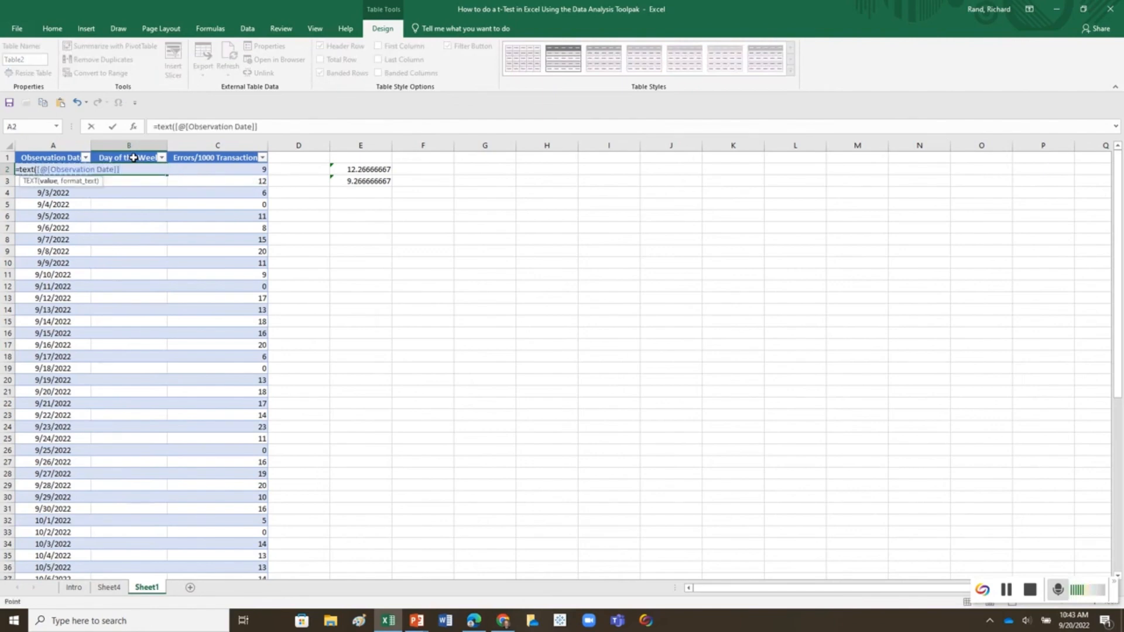
text(,"dddd")
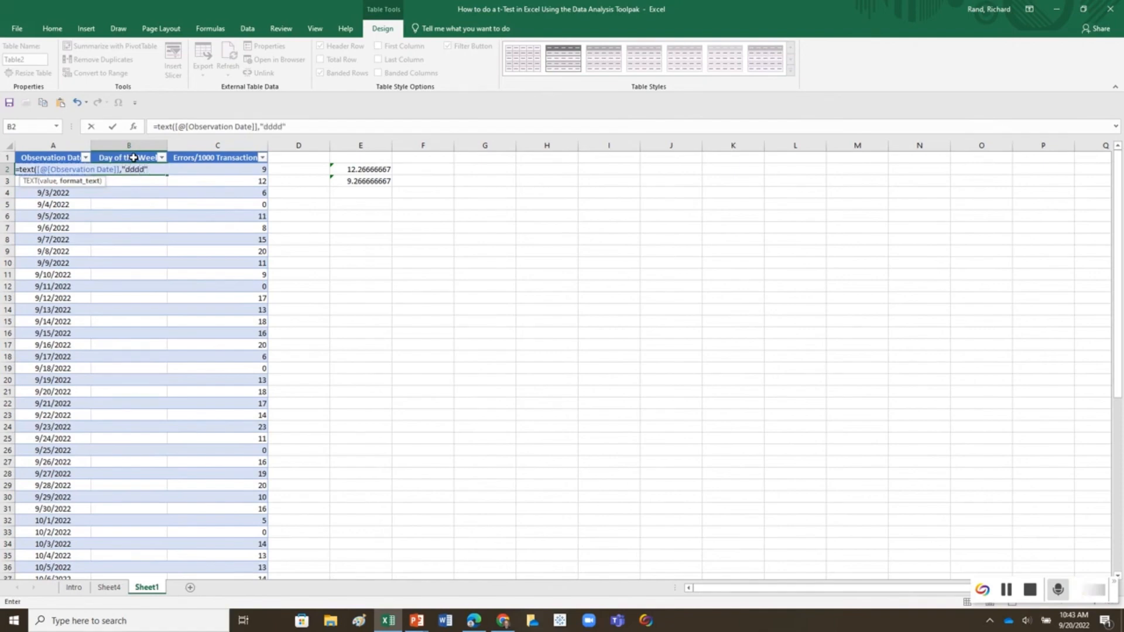
text())
key(Return)
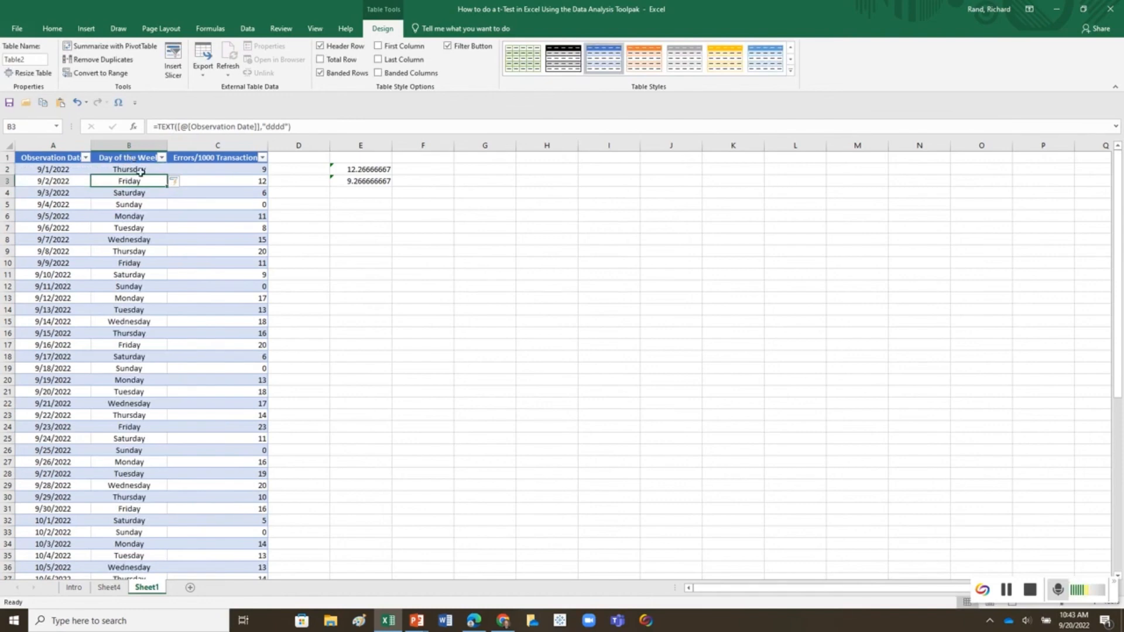
Step: Refresh all pivot data on Sheet4 and add Day of the Week to the pivot chart's axis above Observation Date
click(118, 589)
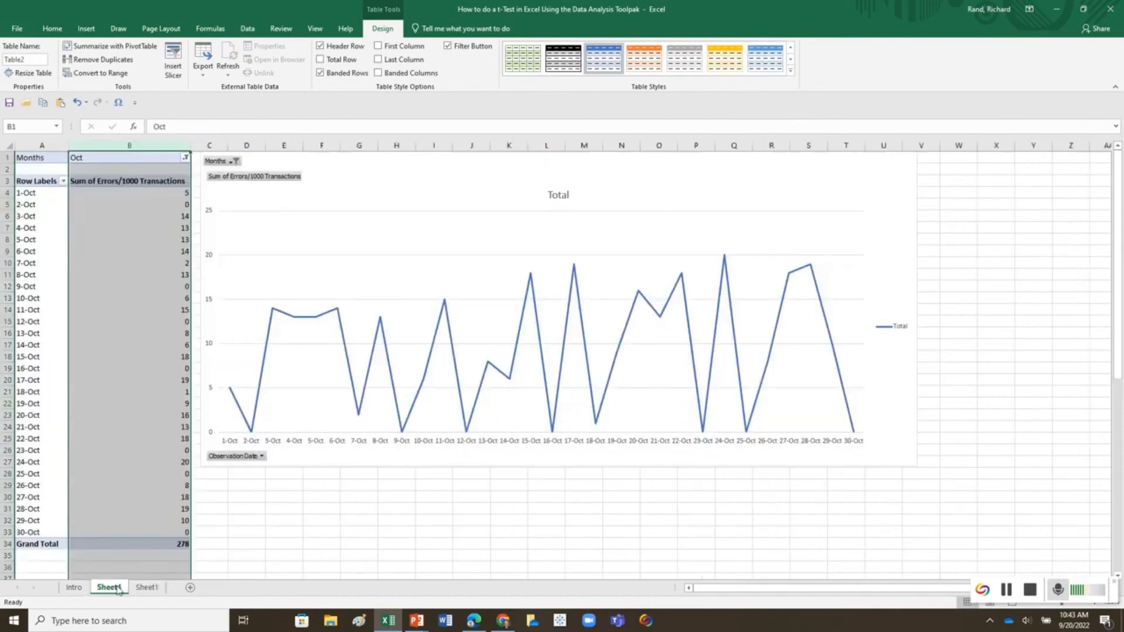
click(418, 197)
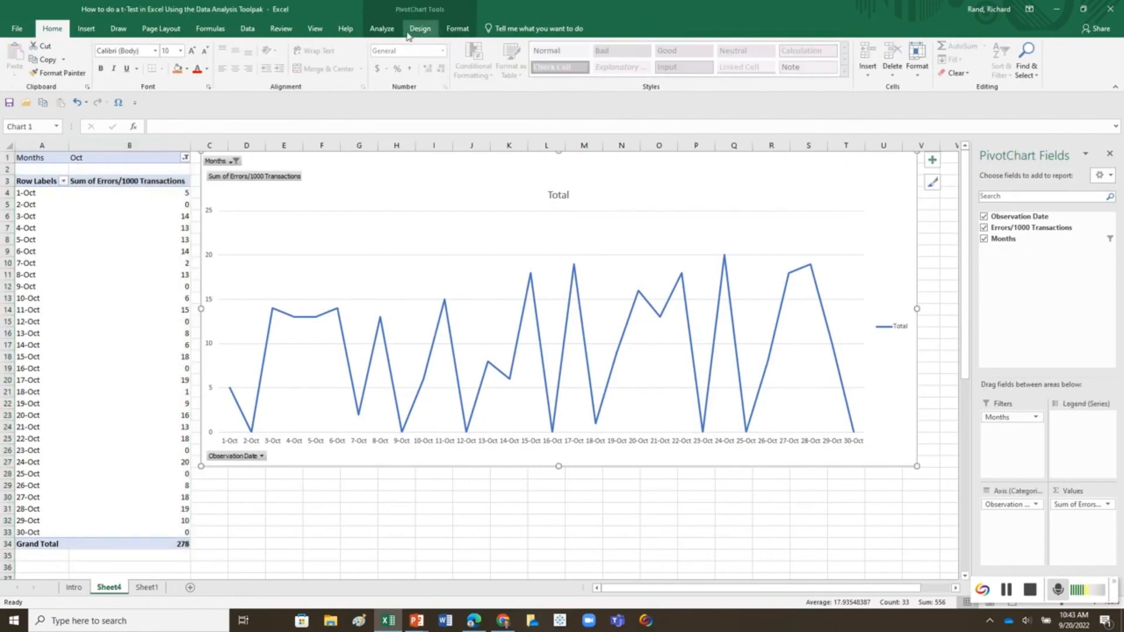
click(382, 28)
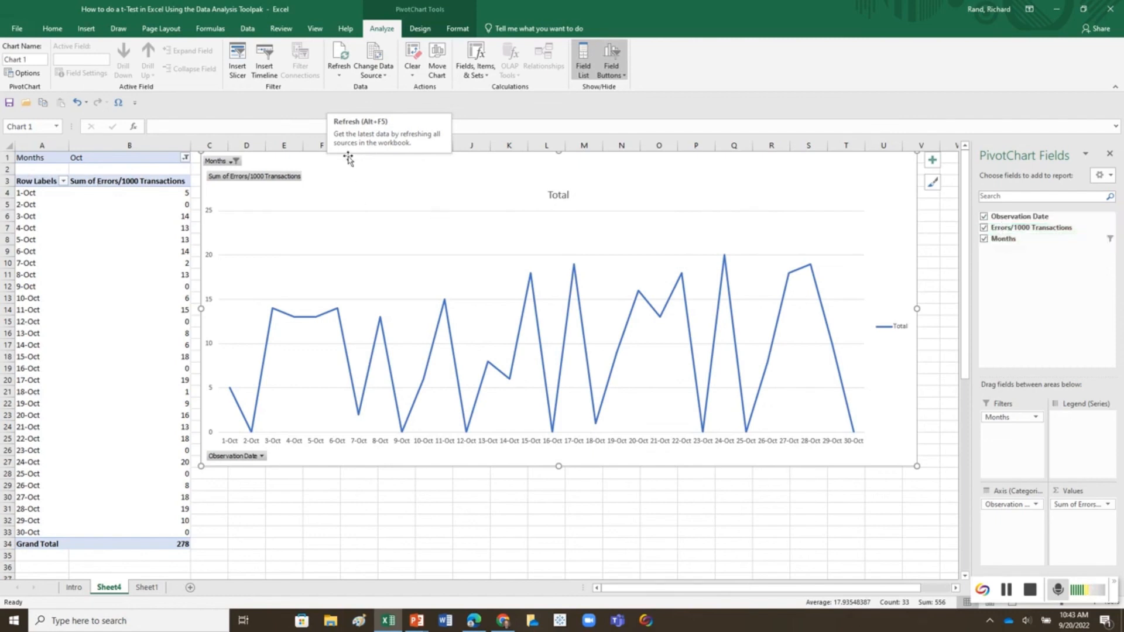
click(341, 78)
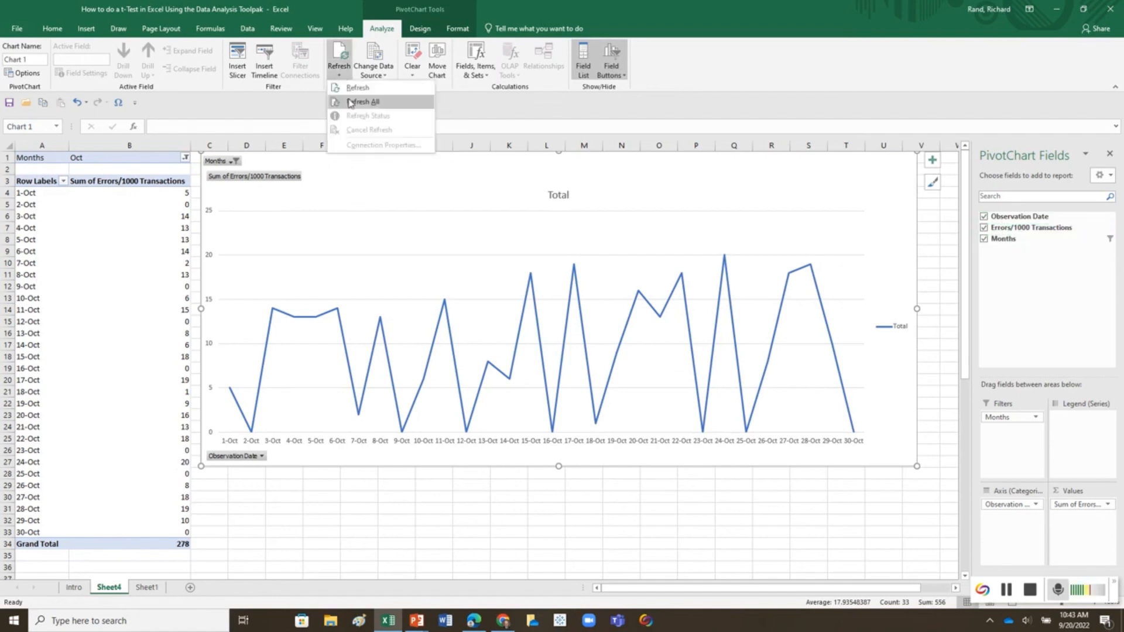
click(350, 103)
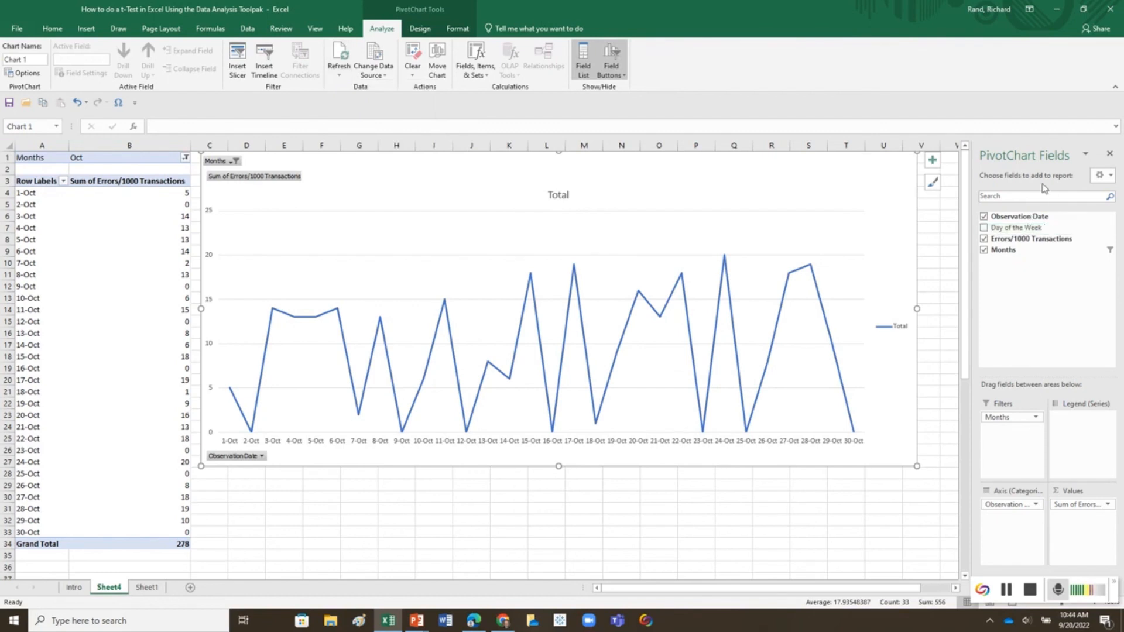
click(984, 228)
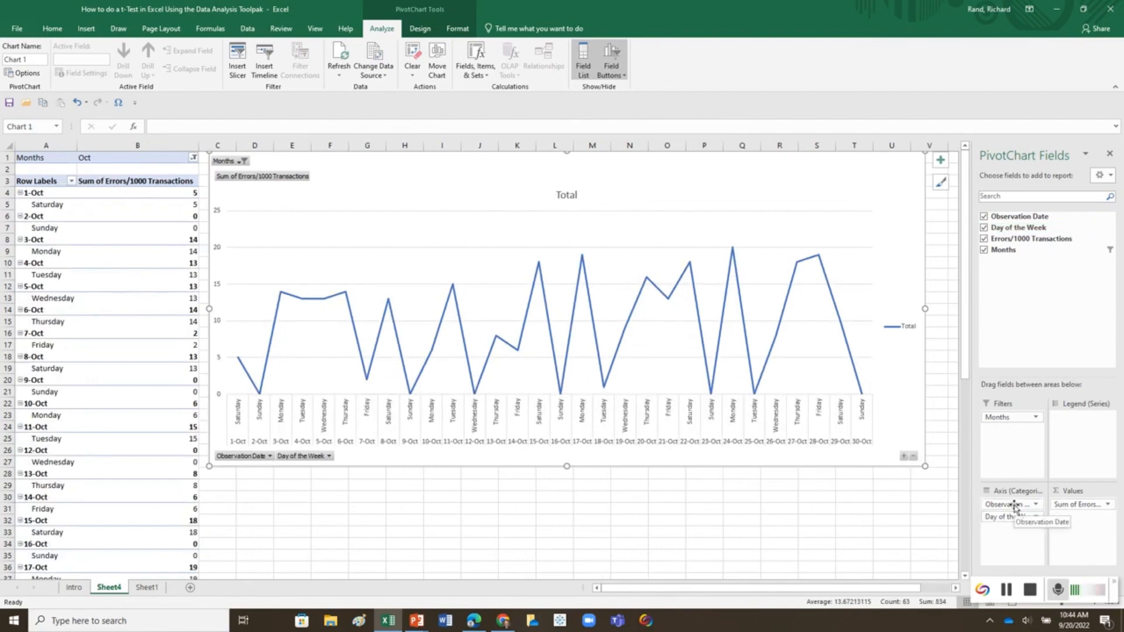
drag(1014, 507, 1015, 534)
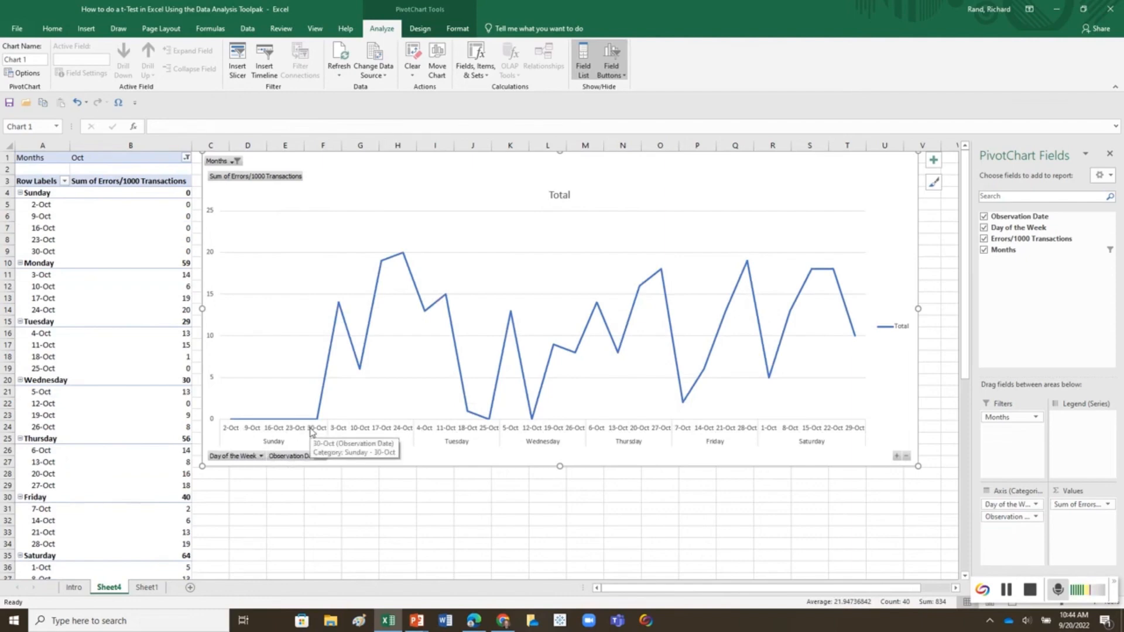
Step: Filter the pivot chart's Months to Sep
click(234, 163)
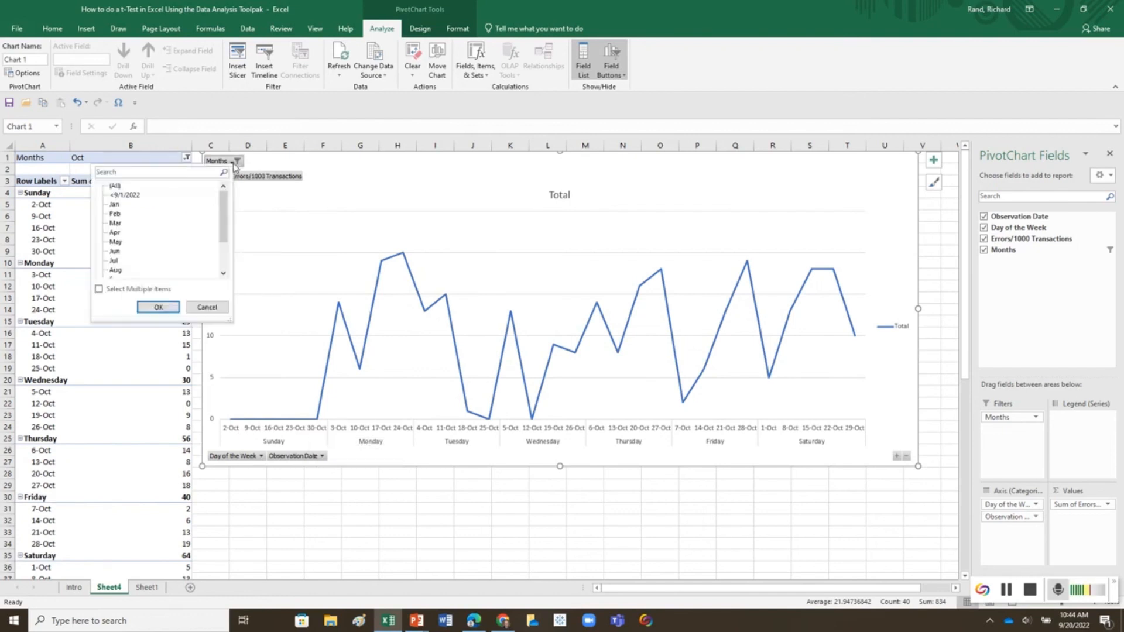
scroll(153, 226, down, 1)
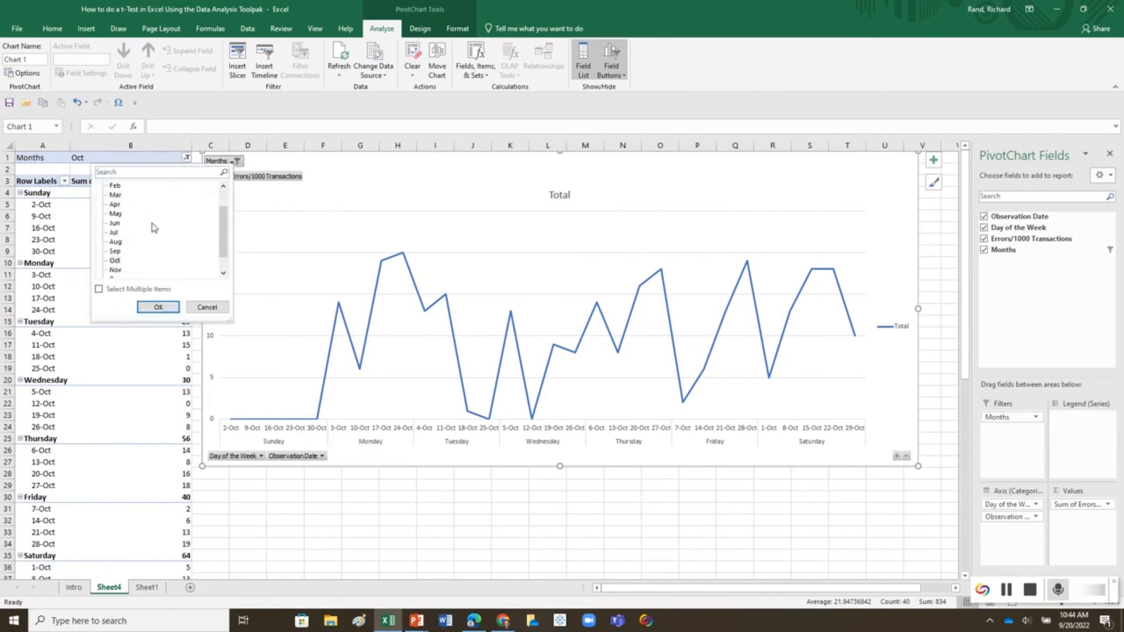
click(115, 251)
click(158, 308)
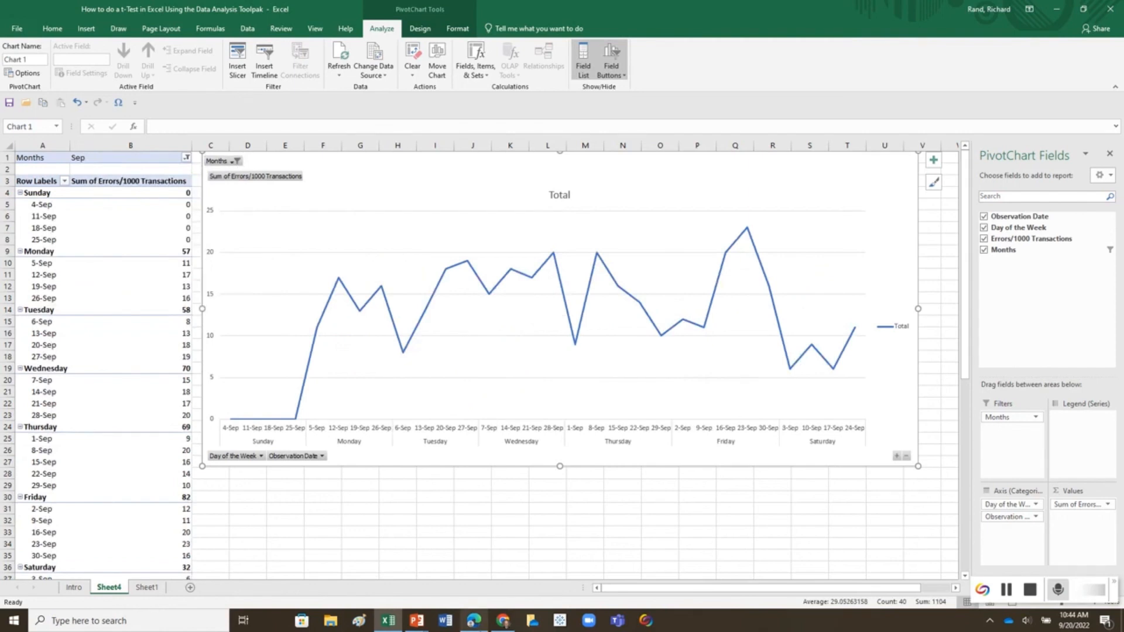
Step: Set the pivot chart's Months filter to (All)
click(236, 161)
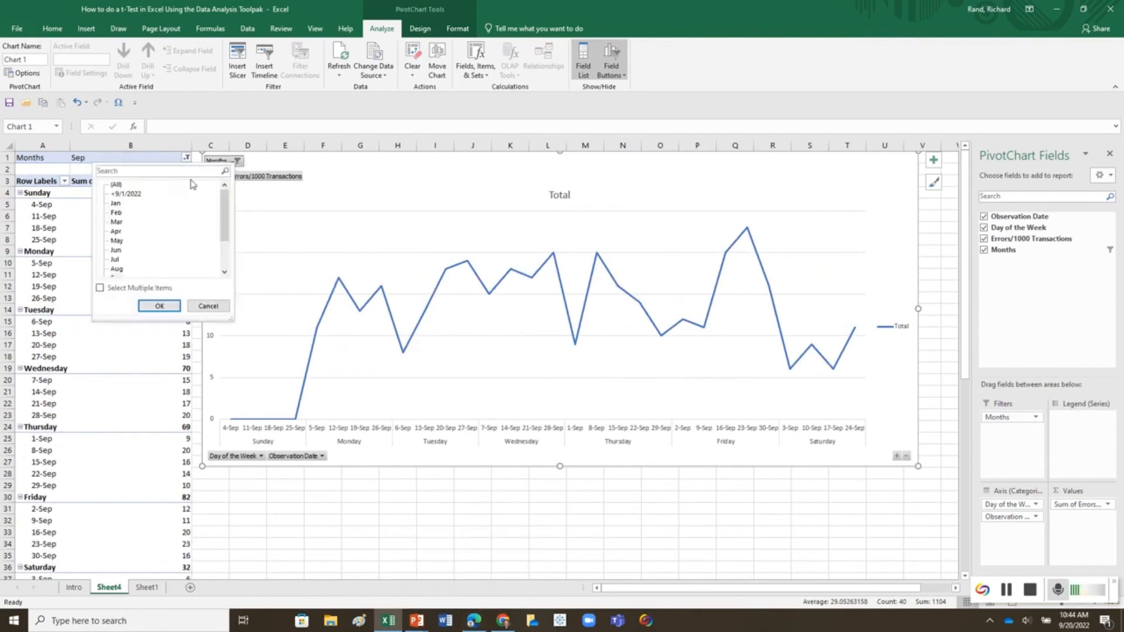
click(119, 186)
click(162, 305)
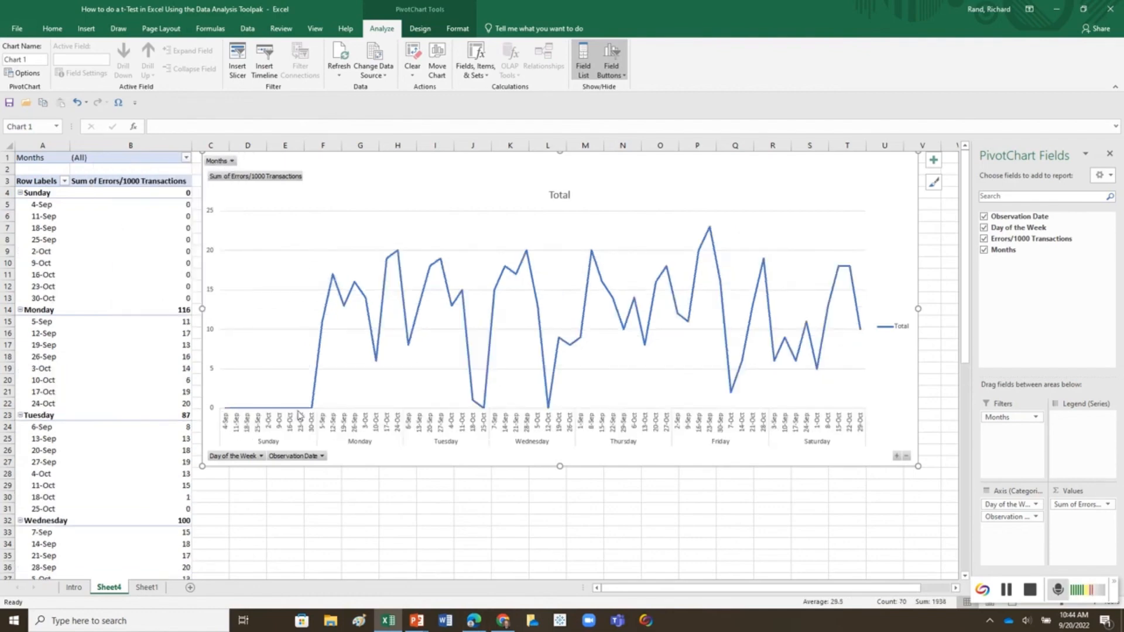
mouse_move(313, 412)
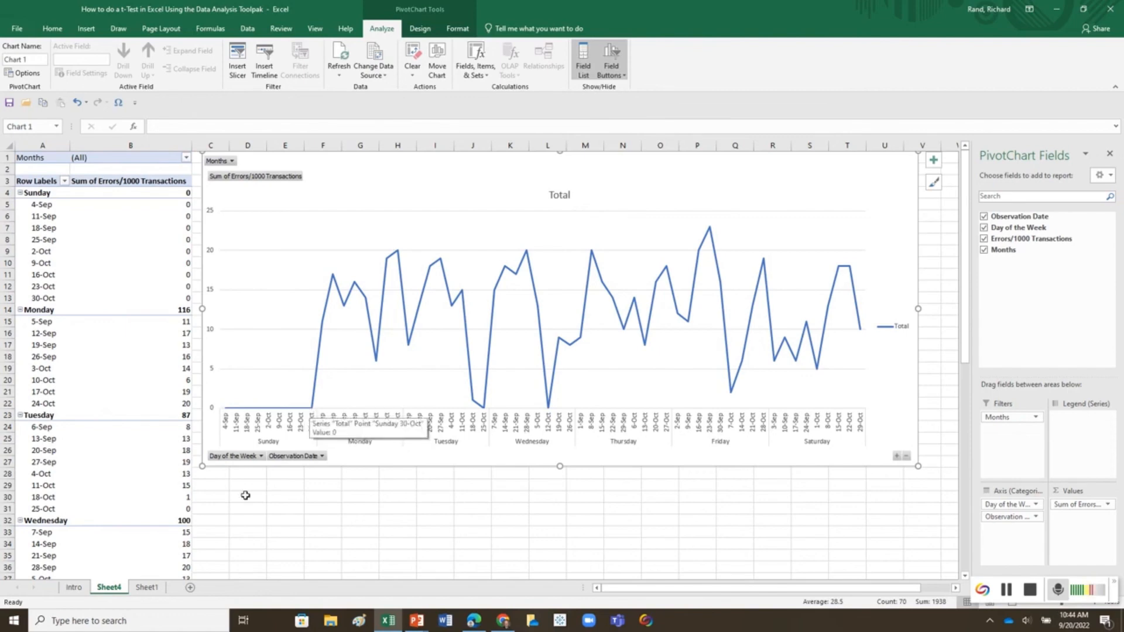
Step: Review the two monthly average formulas in E2 and E3 on Sheet1
click(146, 587)
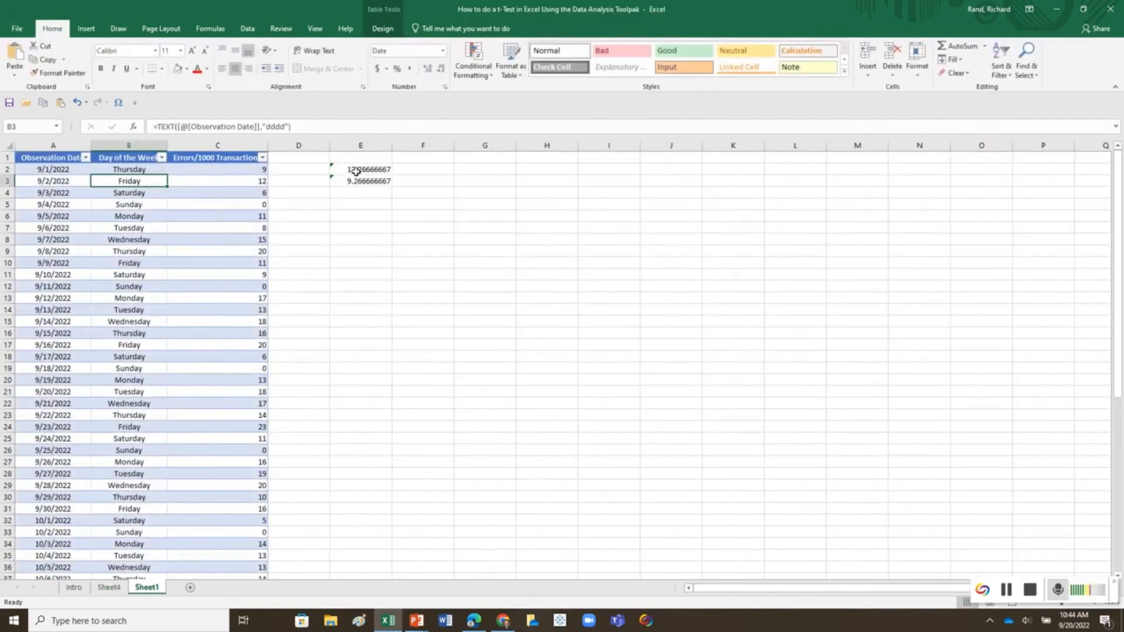
click(357, 169)
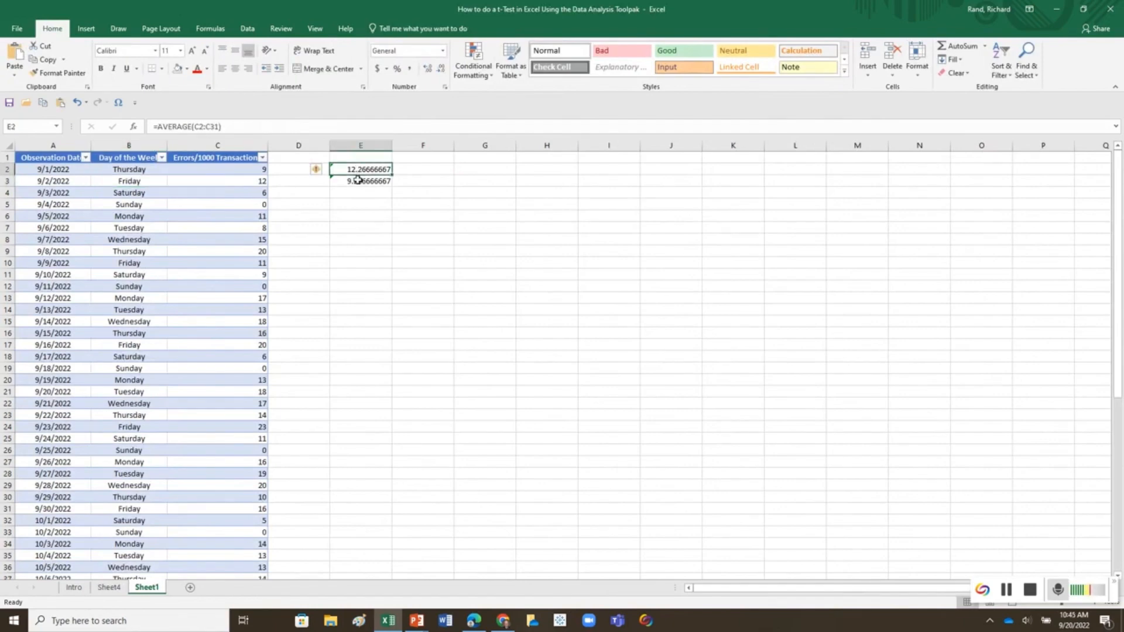
click(358, 180)
click(357, 170)
click(357, 181)
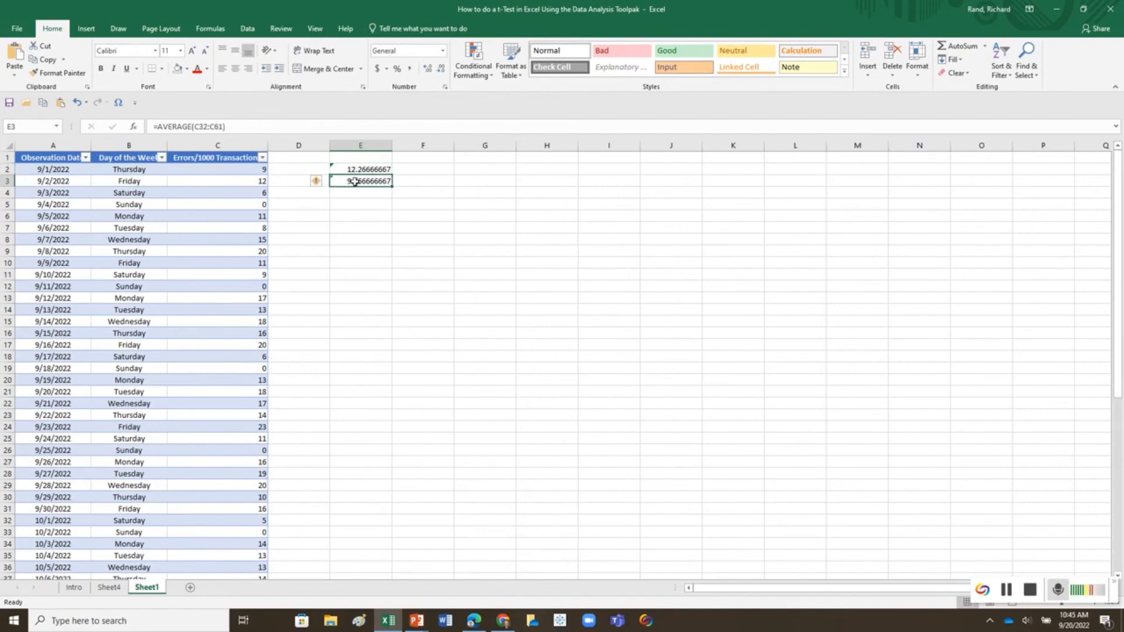
Step: Move Day of the Week from the axis to the filters of the pivot chart on Sheet4
click(109, 588)
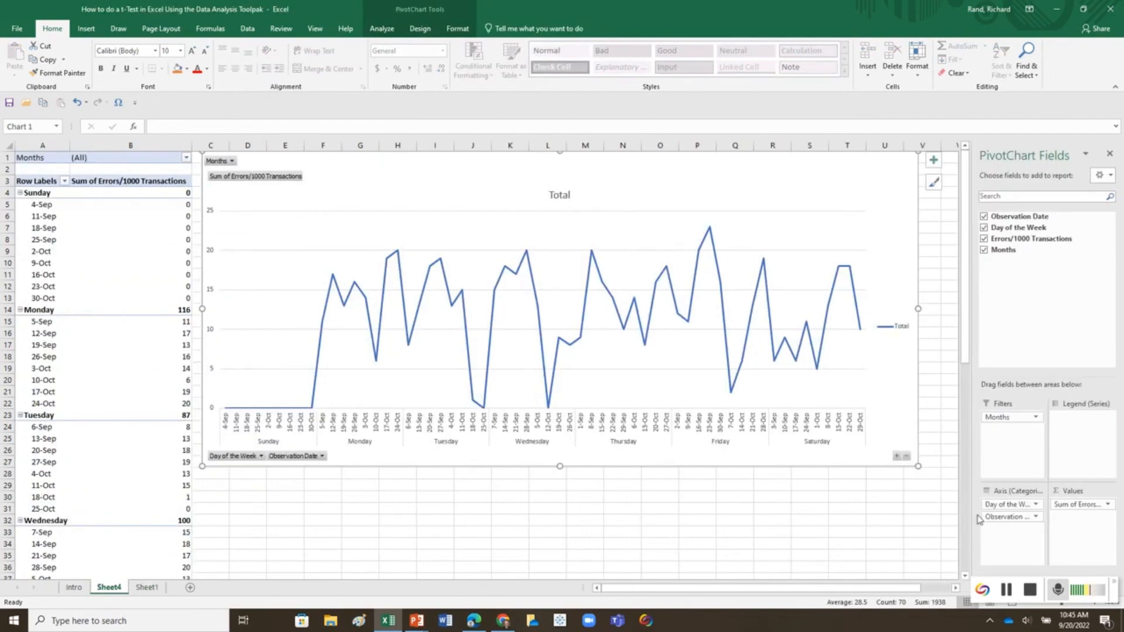
mouse_move(1004, 505)
mouse_down()
mouse_move(987, 454)
mouse_move(994, 436)
mouse_move(1003, 508)
mouse_up()
drag(995, 506, 994, 432)
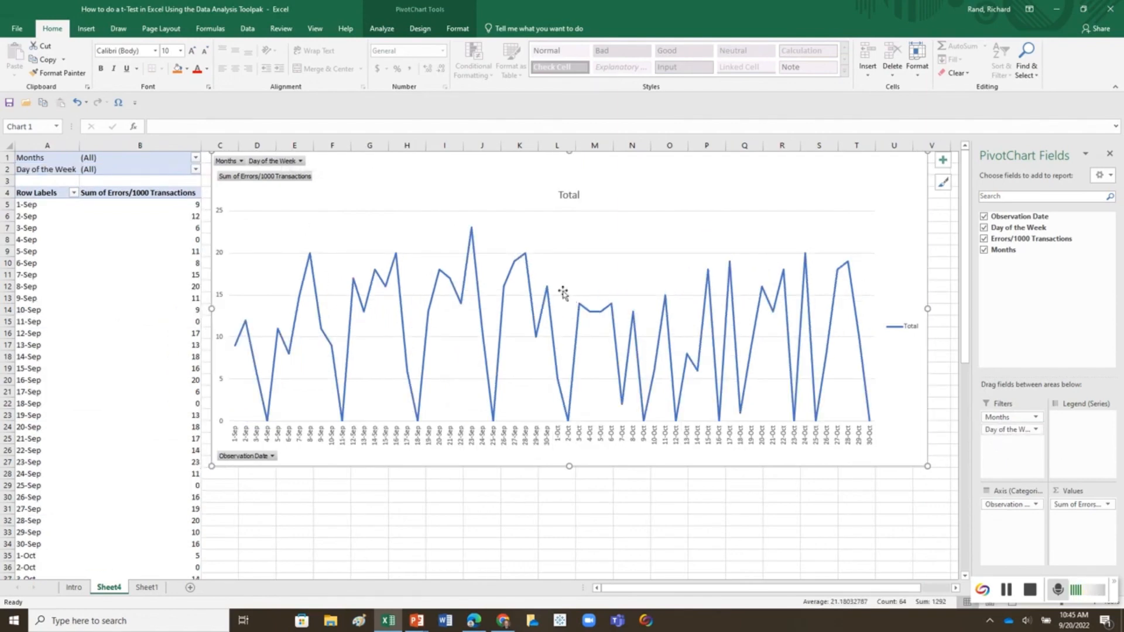
Step: Allow multiple selection in the chart's Day of the Week filter, exclude Sunday, and include Sunday again
click(300, 161)
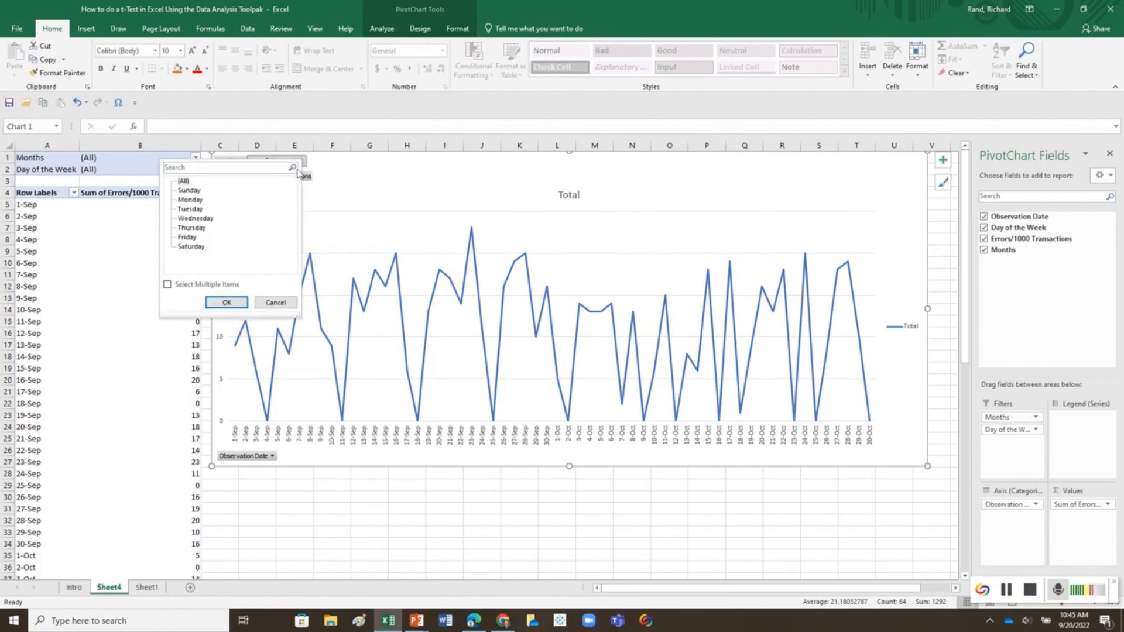
click(167, 285)
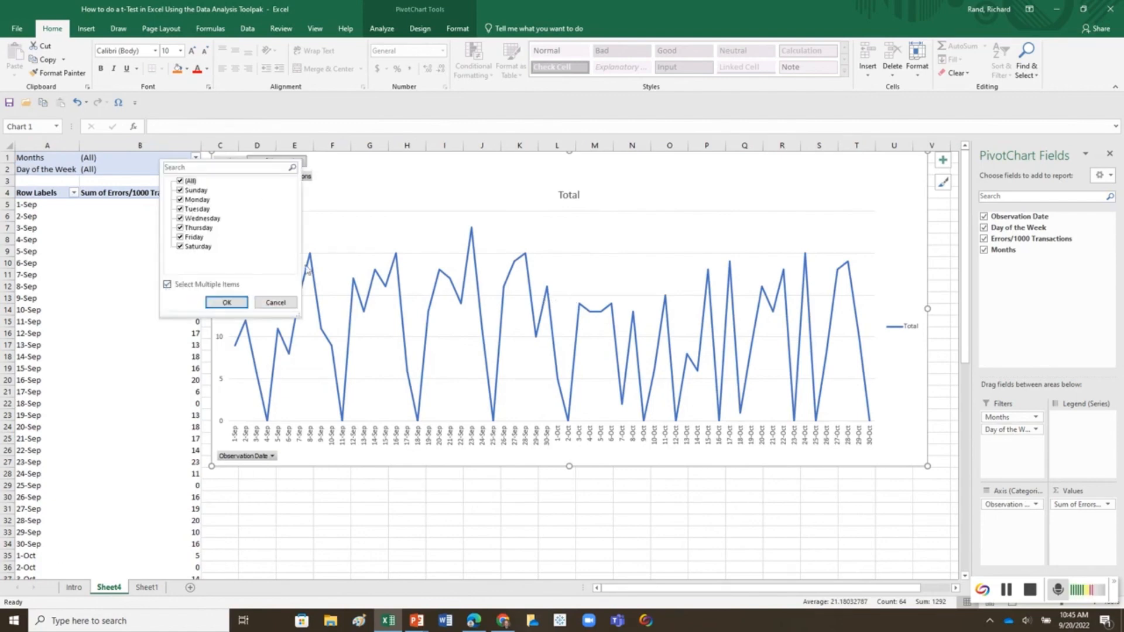
click(180, 191)
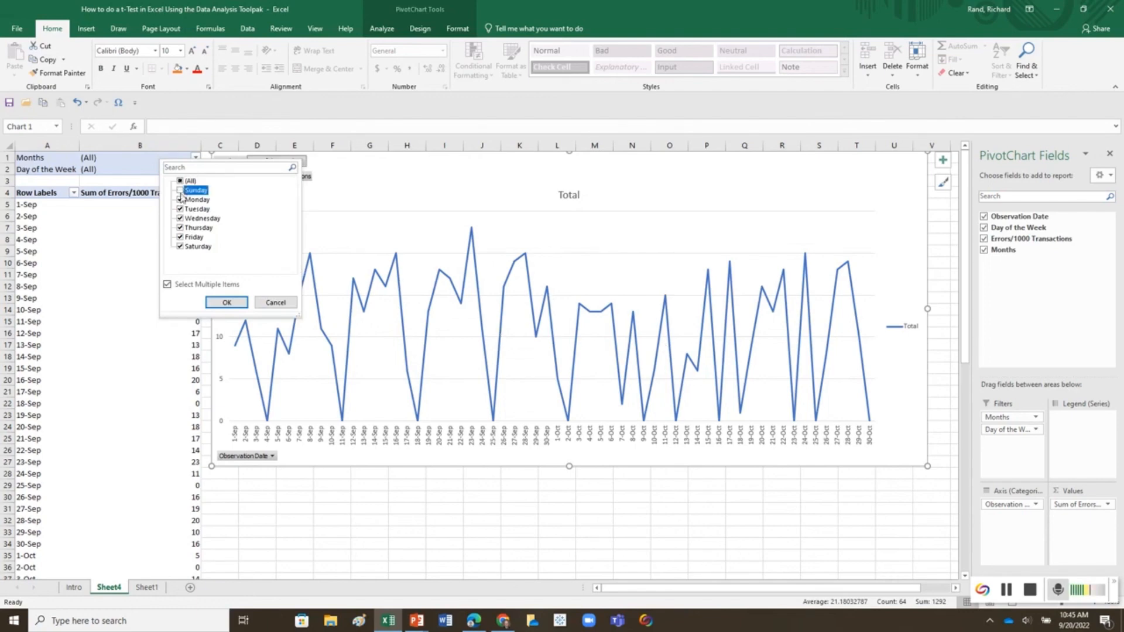
click(224, 303)
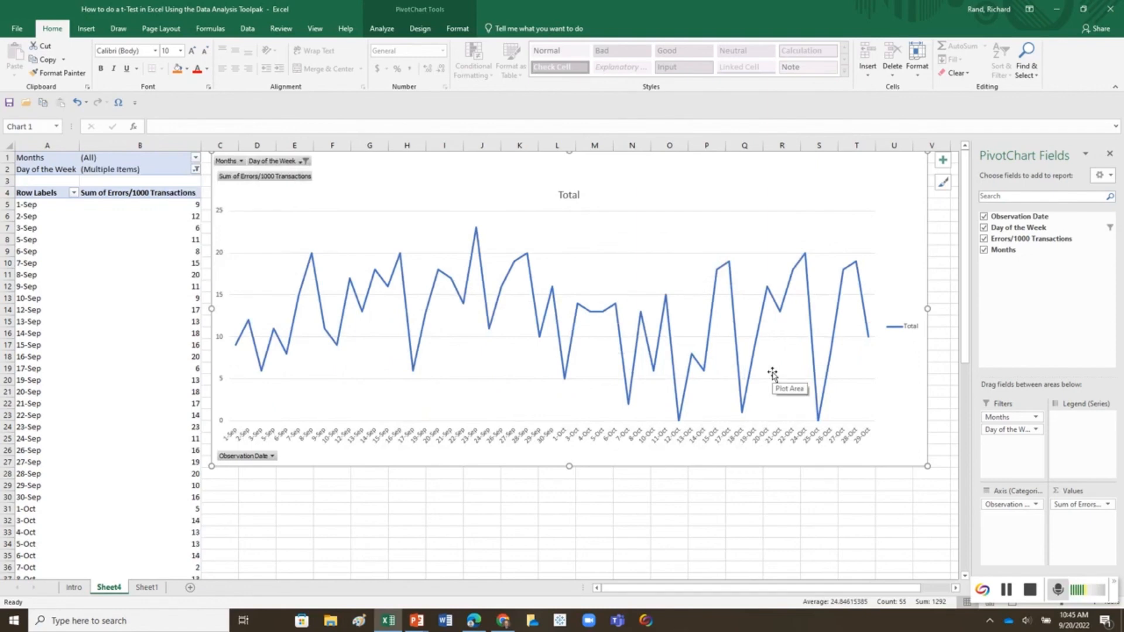
click(304, 161)
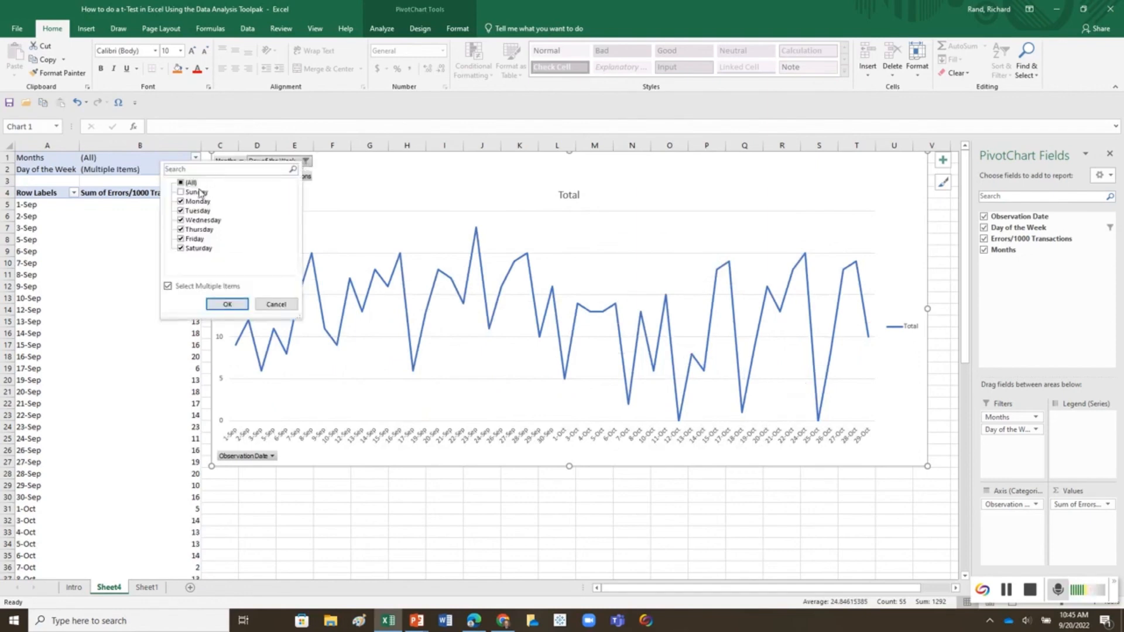
click(181, 192)
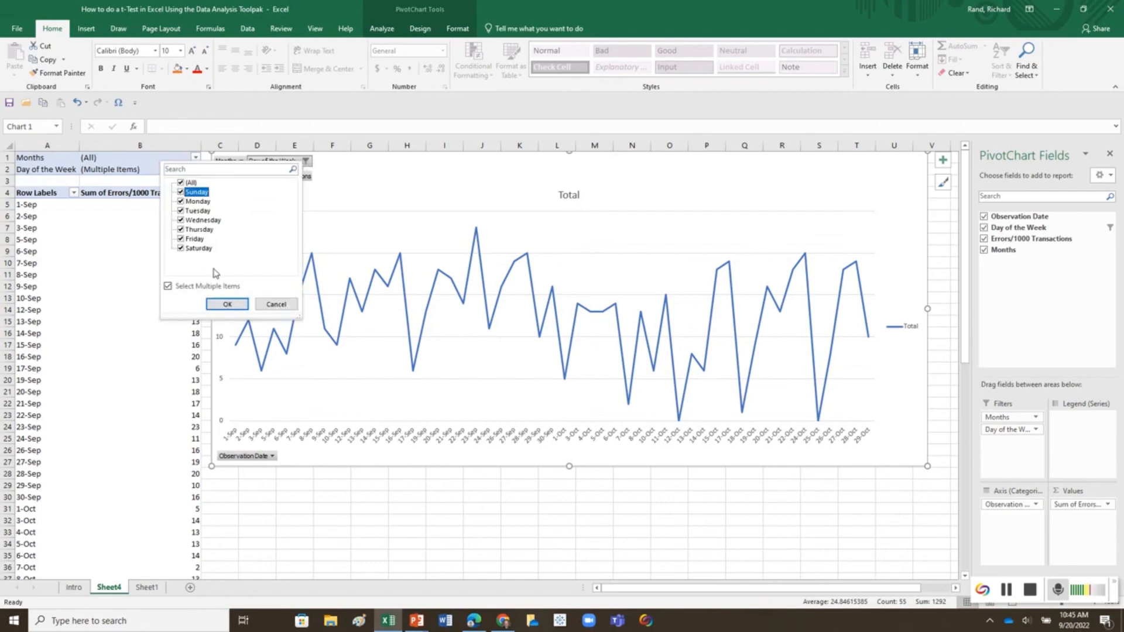
click(227, 304)
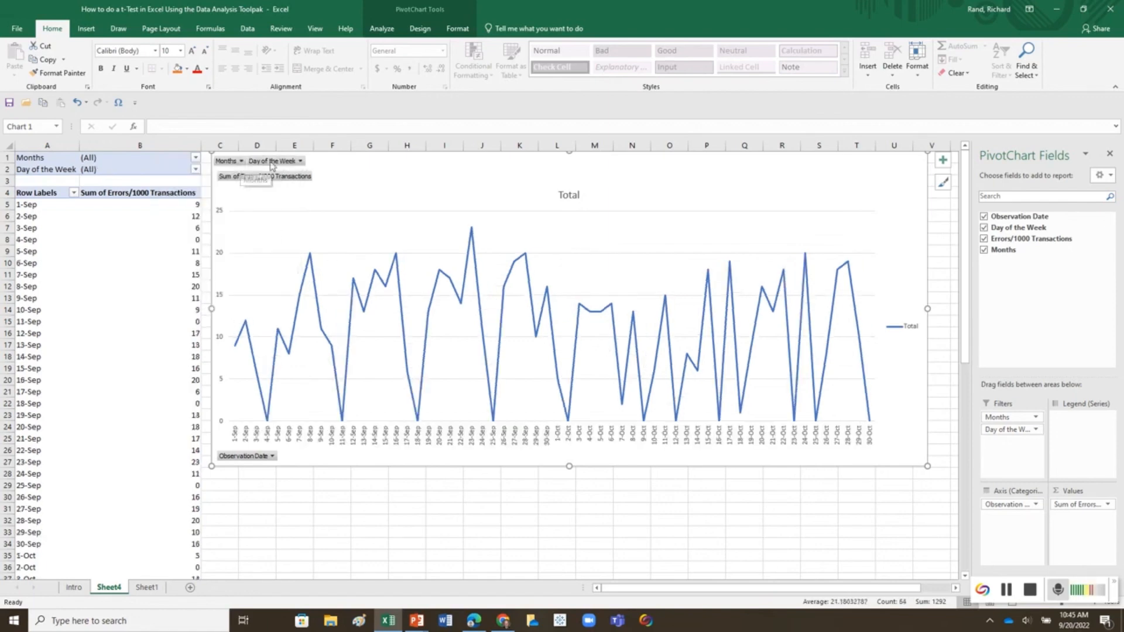
Step: Compare the two-month chart without and with Sunday by excluding and restoring that day in the Day of the Week filter
click(301, 162)
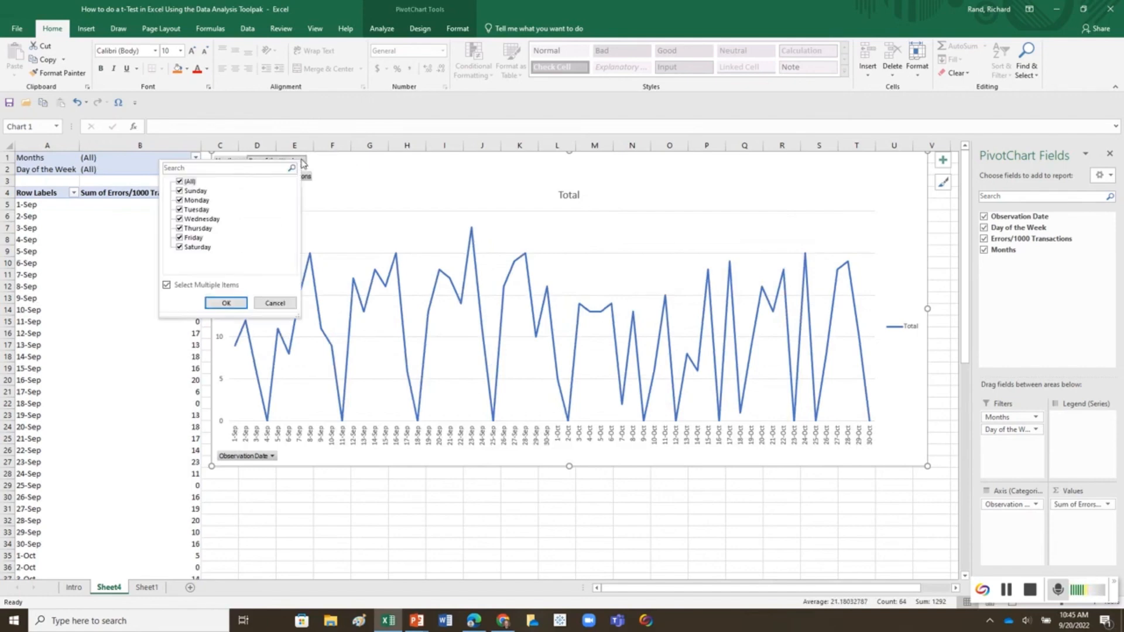
click(181, 192)
click(226, 302)
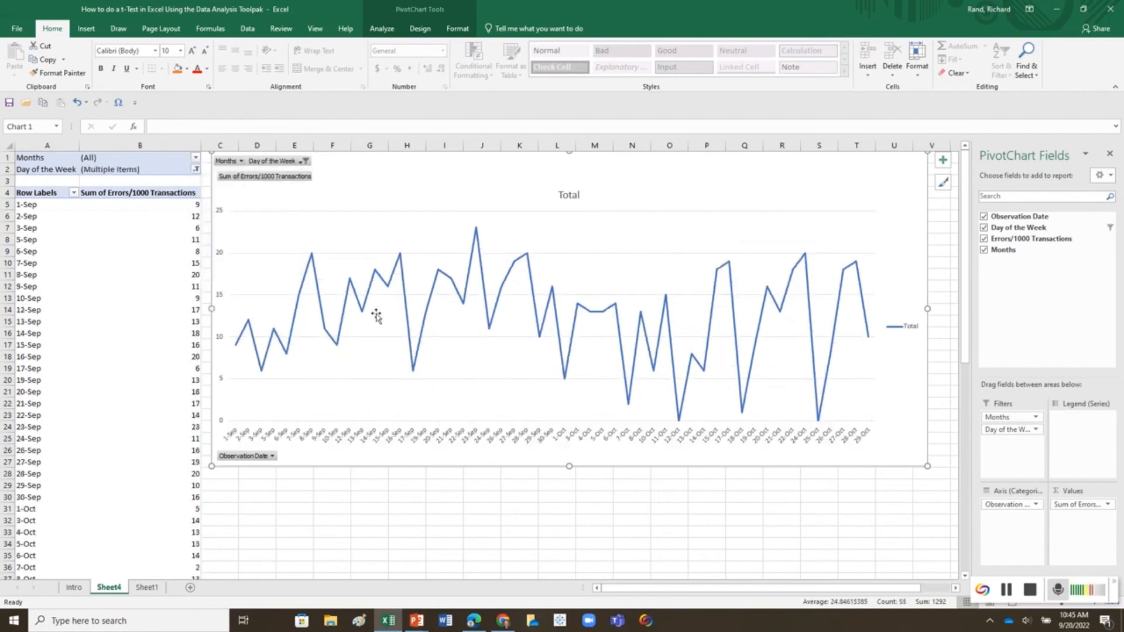
click(305, 161)
click(182, 191)
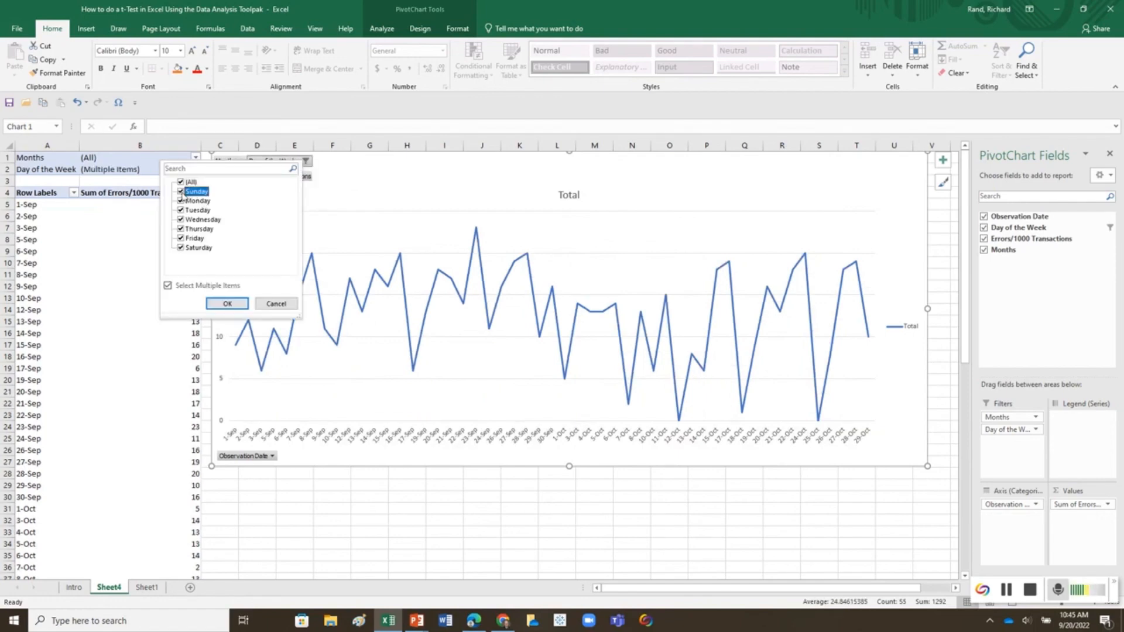
click(227, 302)
Step: Filter the pivot chart's Months to Sep
click(240, 161)
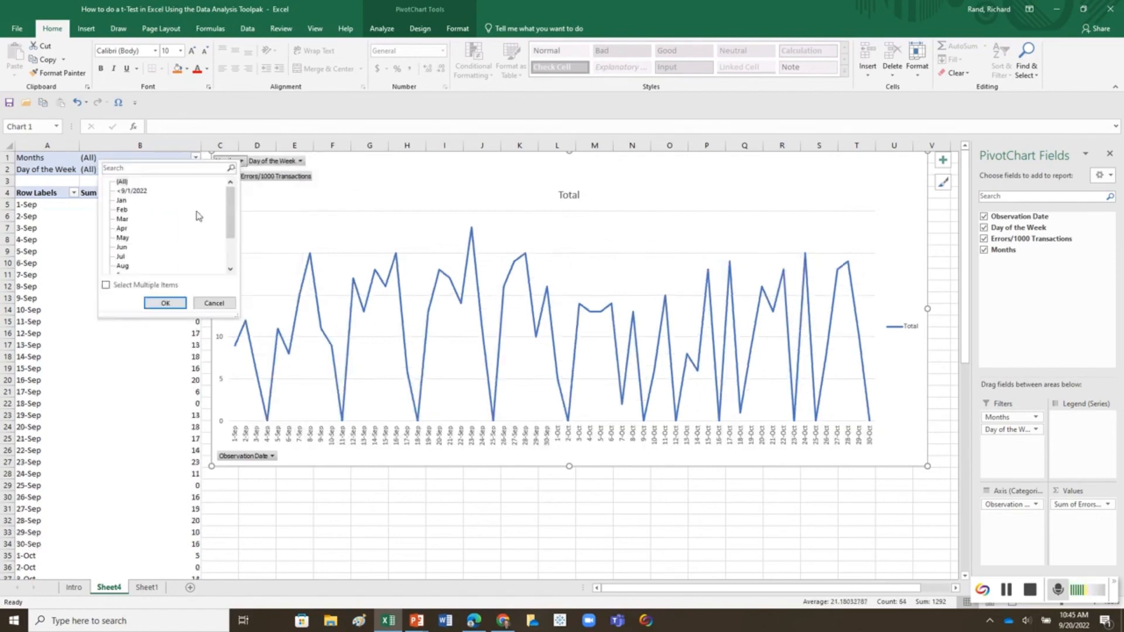
scroll(175, 237, down, 1)
click(128, 249)
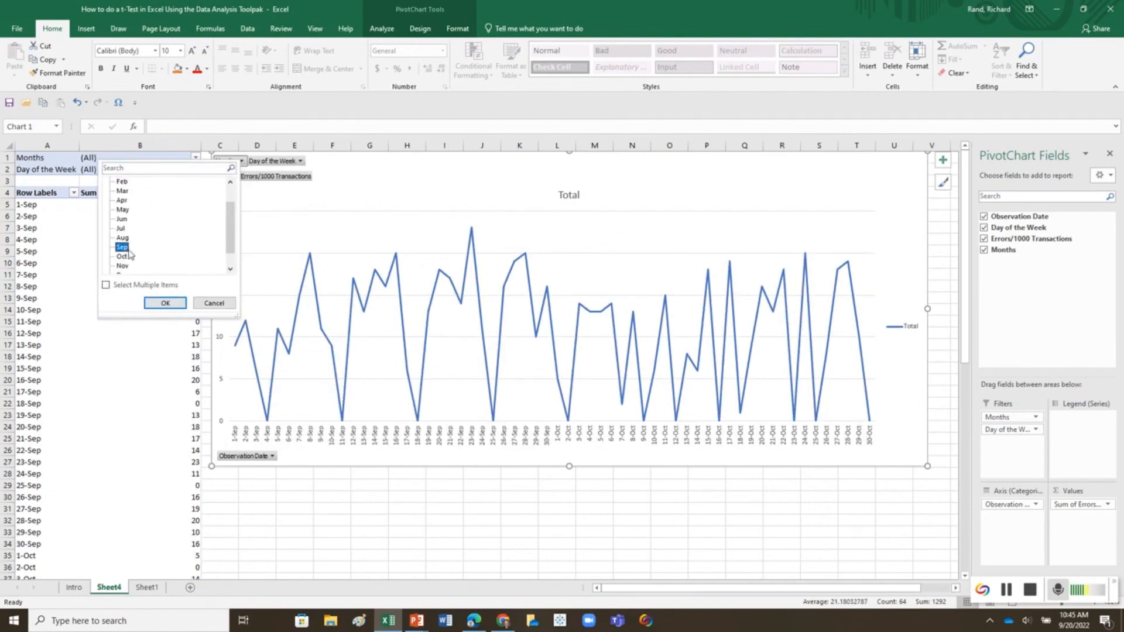
click(165, 303)
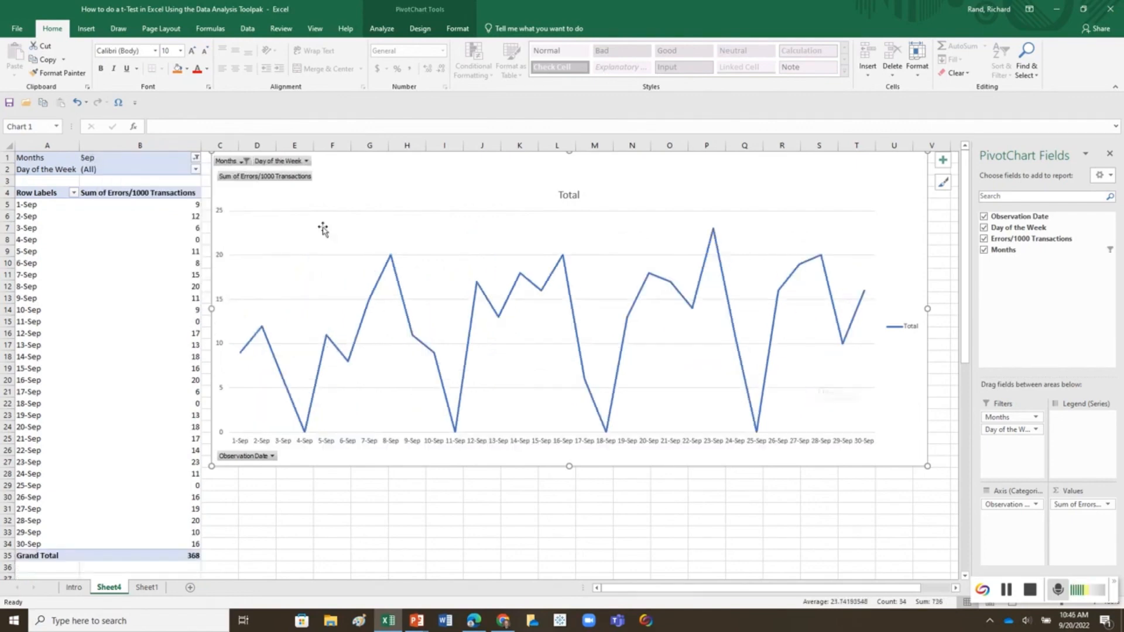
Step: Exclude Sunday from the September chart and reset the Day of the Week filter to (All)
click(306, 161)
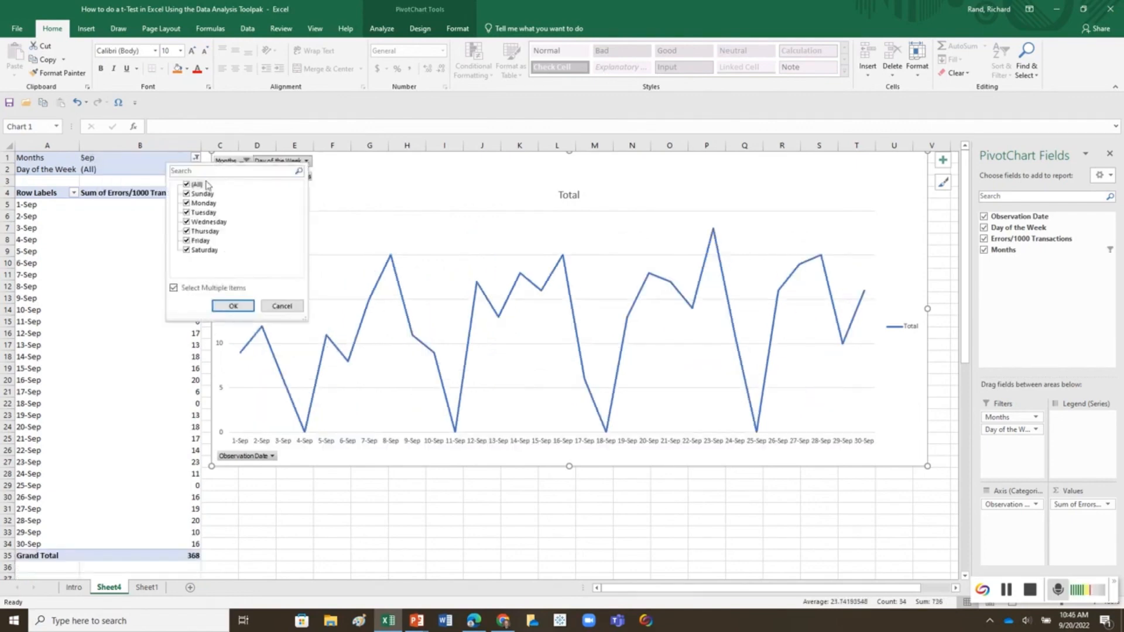
click(186, 194)
click(234, 305)
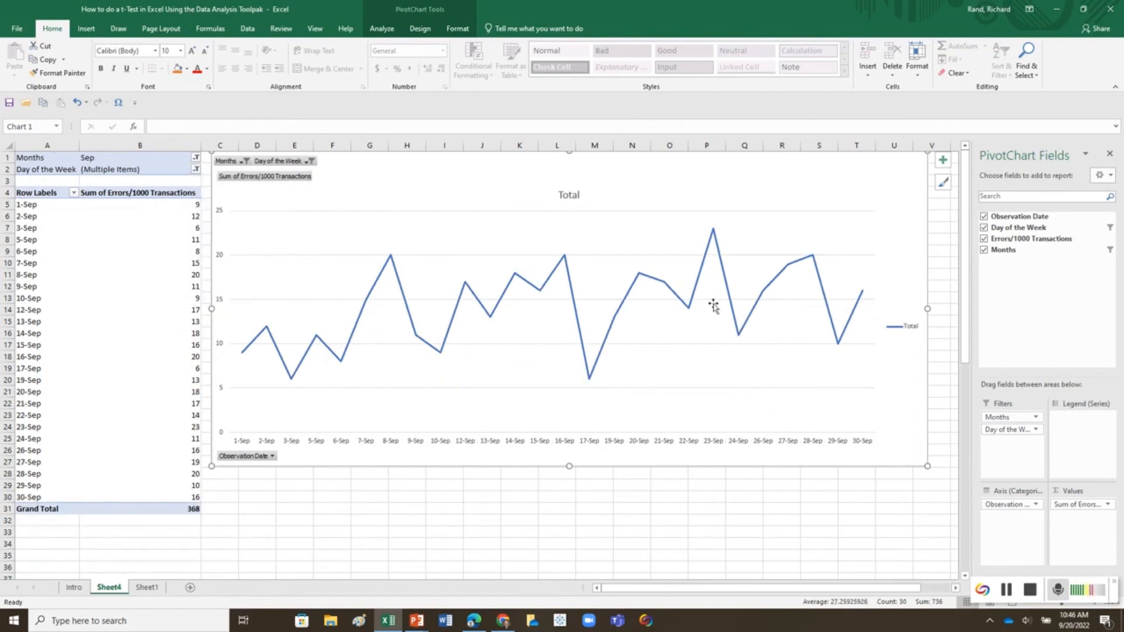
click(310, 168)
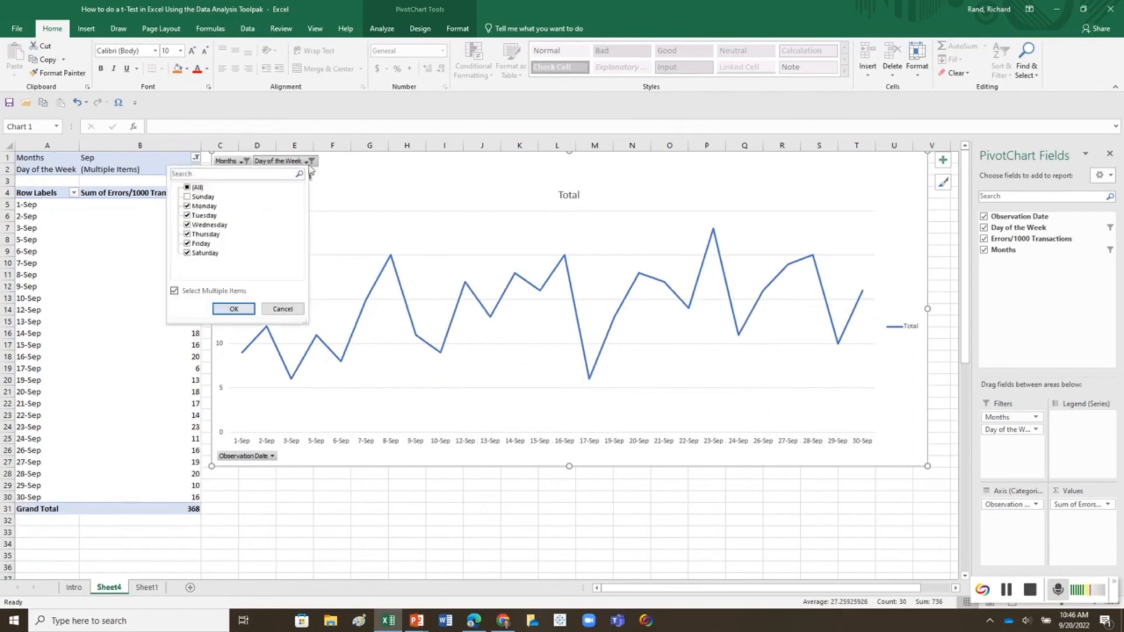
click(187, 197)
click(227, 294)
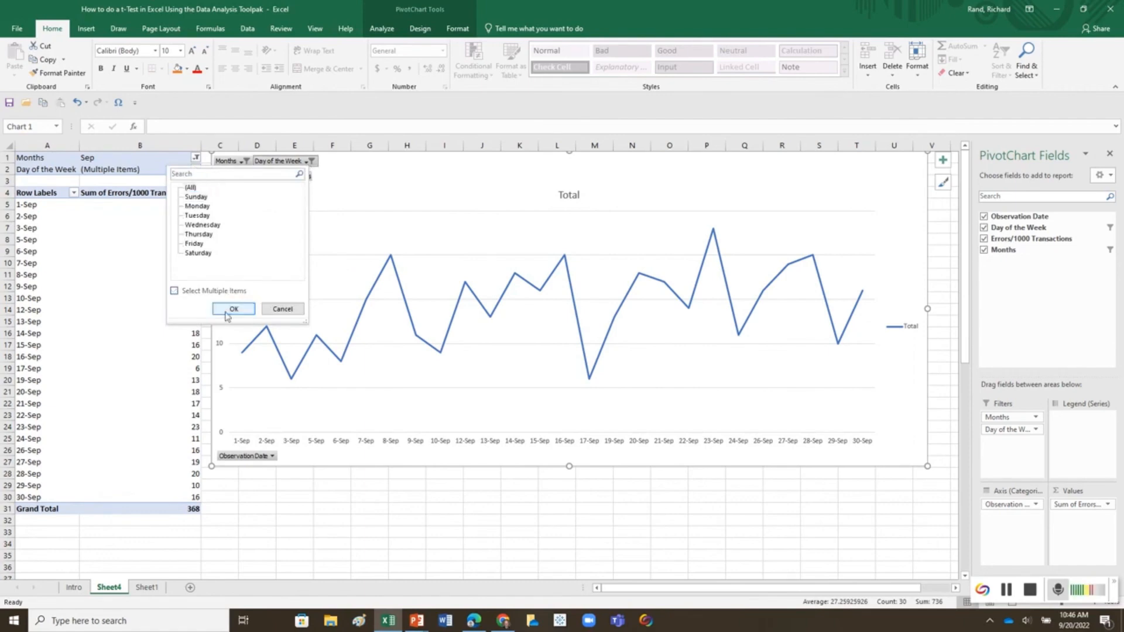
click(229, 311)
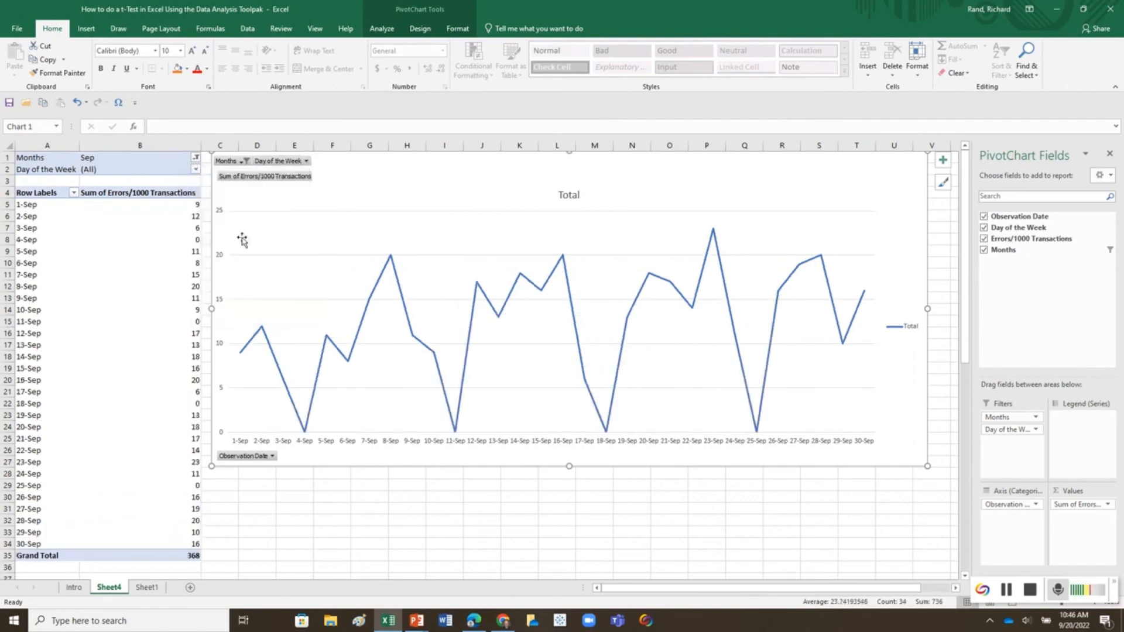
Step: Filter the pivot chart's Months to Oct
click(244, 161)
scroll(167, 219, down, 1)
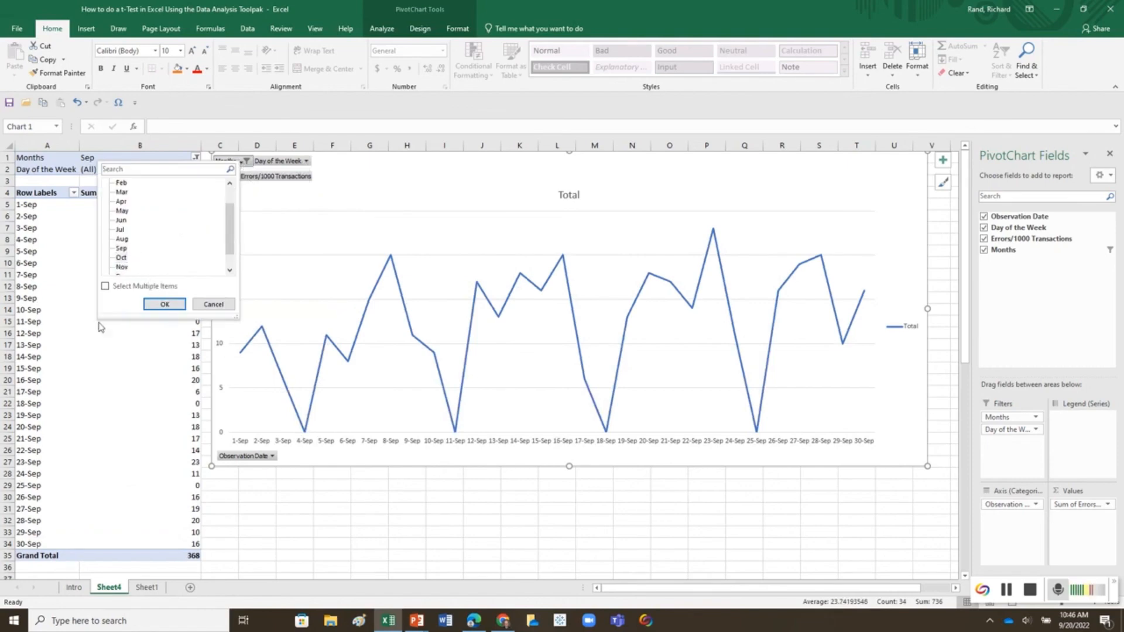
click(121, 258)
click(164, 304)
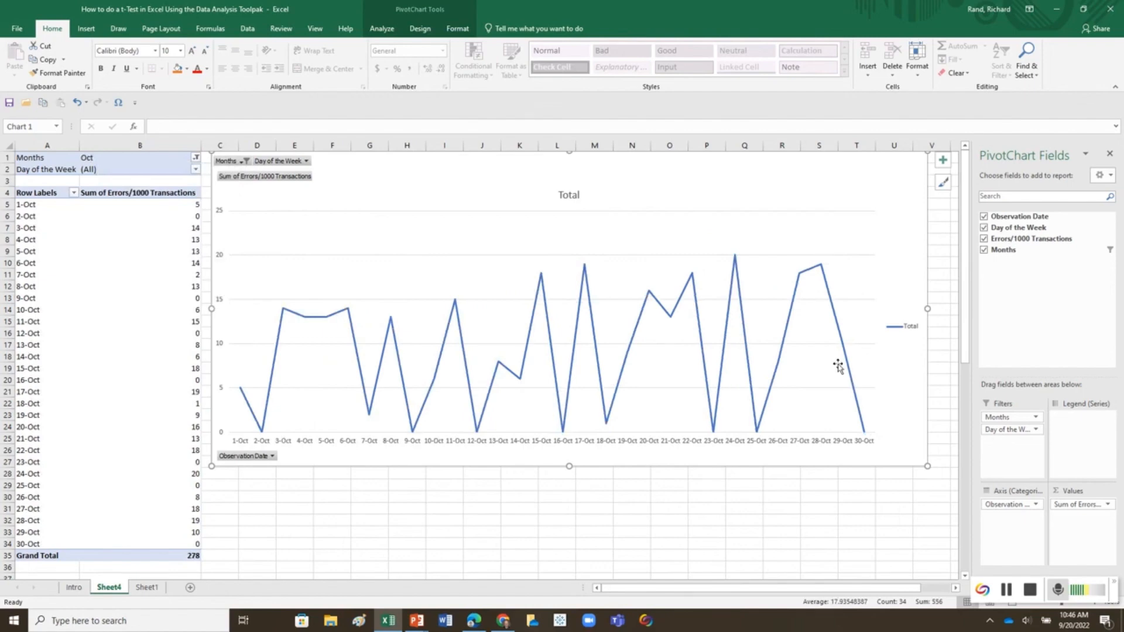
Step: Exclude Sunday from the October chart, keeping all other weekdays in the Day of the Week filter
click(307, 161)
click(198, 193)
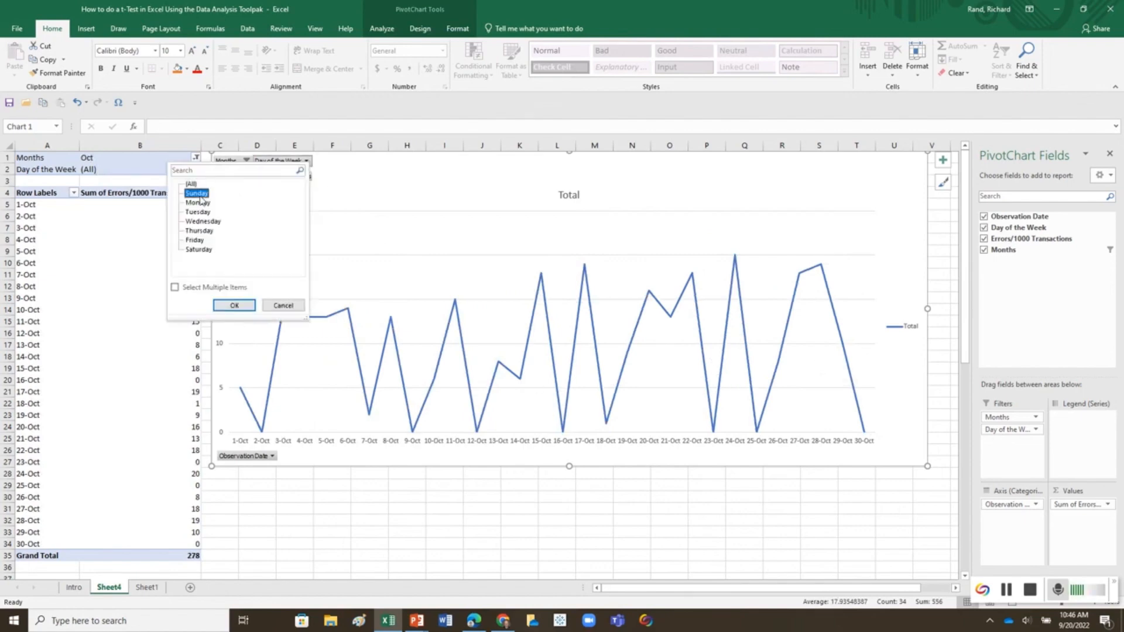
click(175, 287)
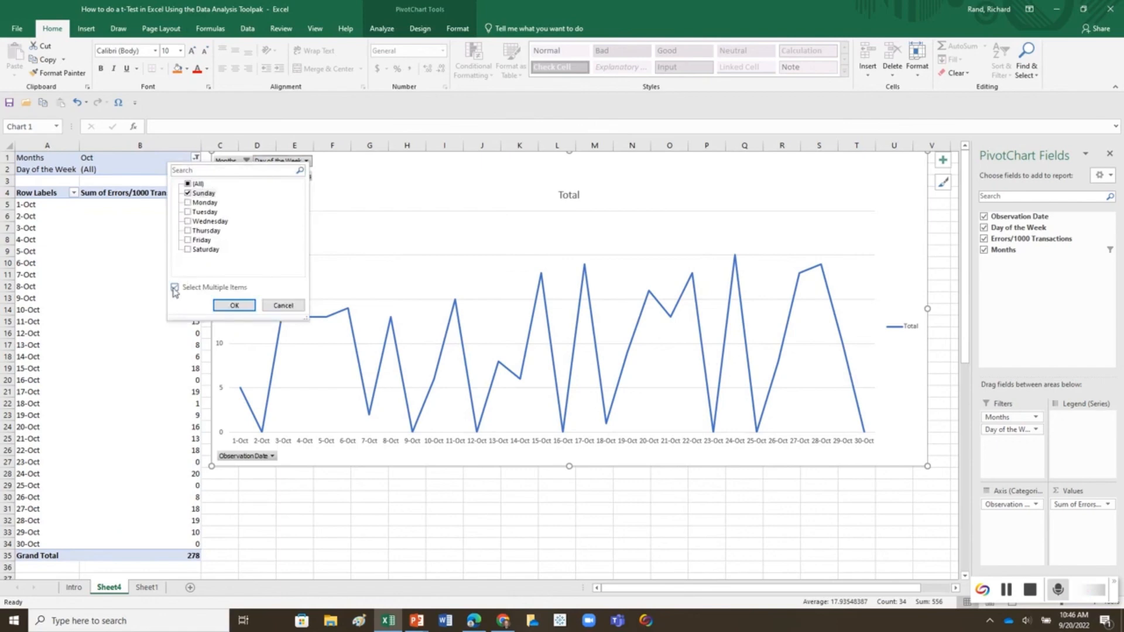
click(188, 184)
click(188, 193)
click(234, 305)
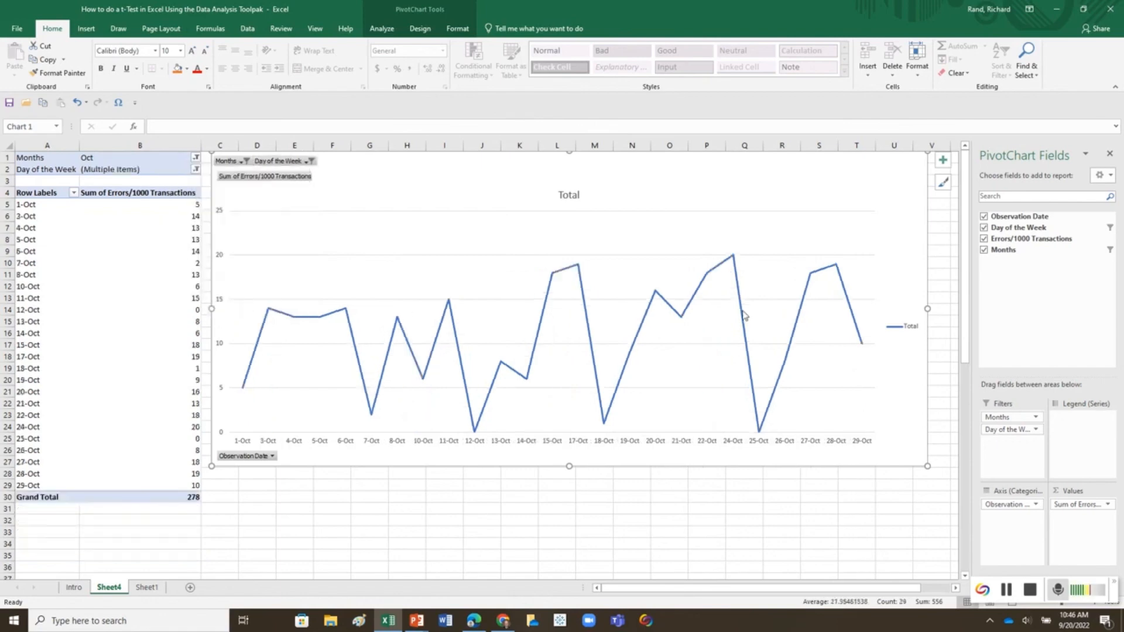
mouse_move(743, 315)
Step: Set the pivot chart's Months filter to (All) and include Sunday again in the Day of the Week filter
click(241, 162)
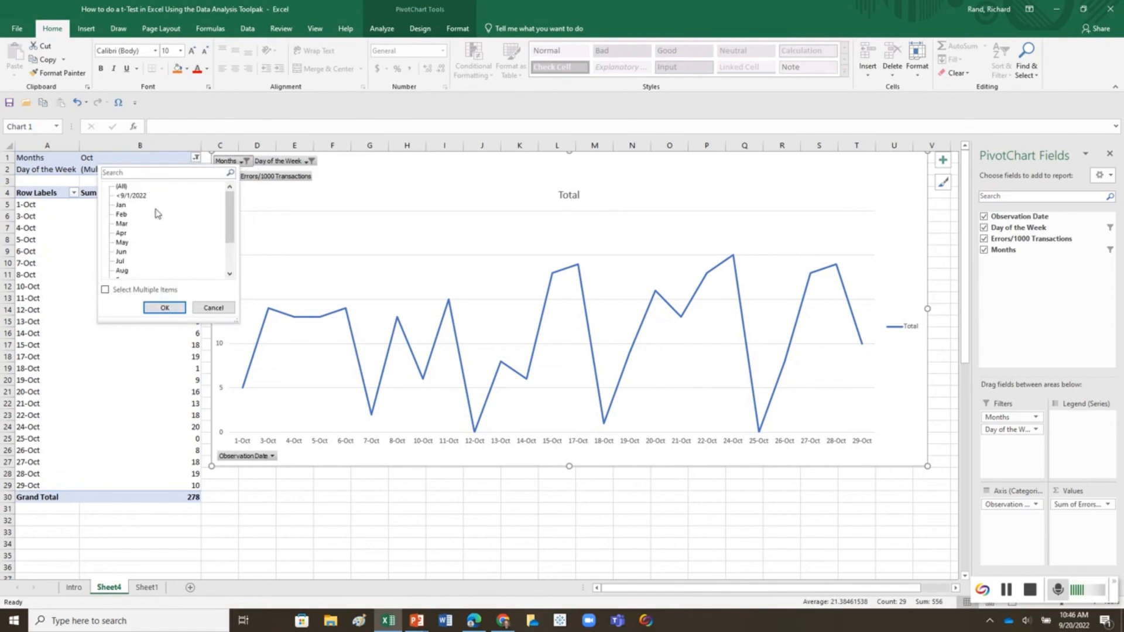
click(122, 186)
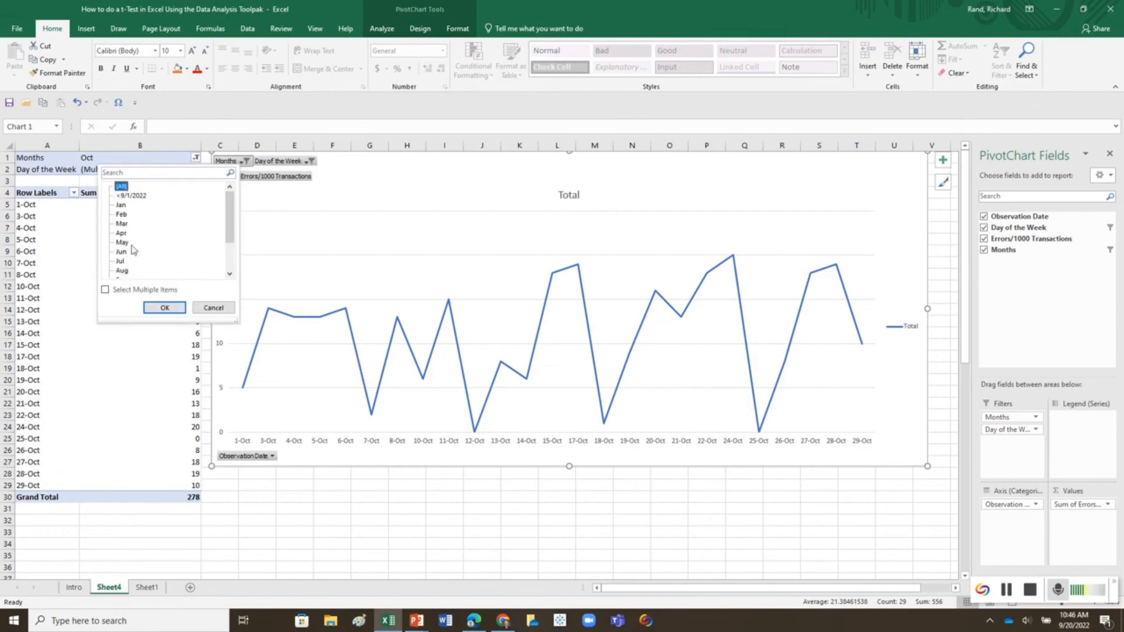
click(152, 306)
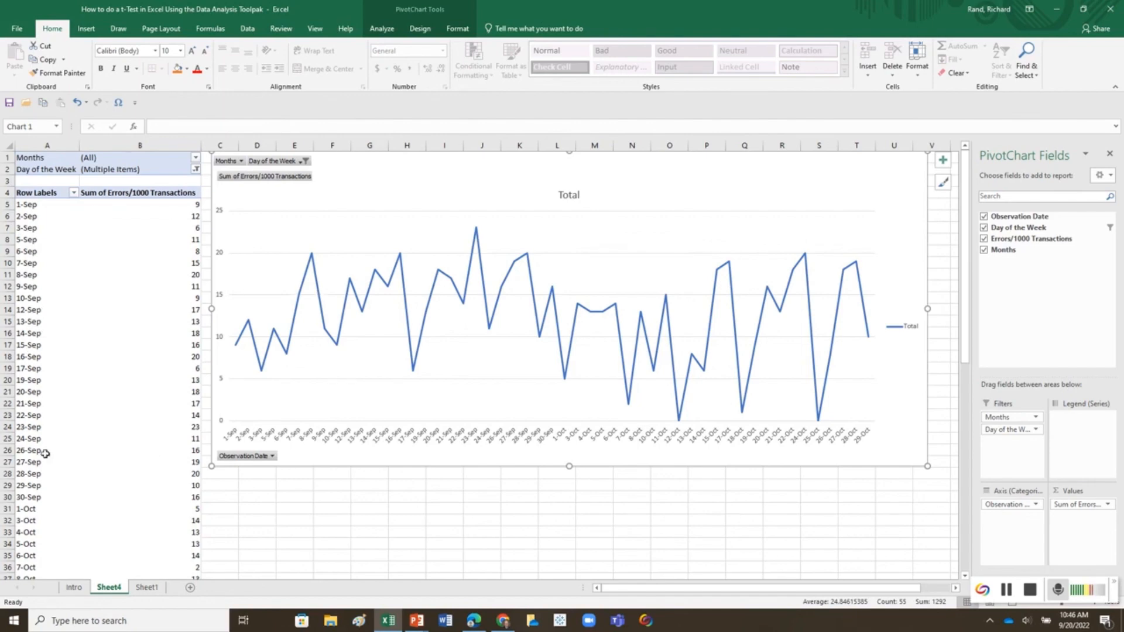
click(304, 162)
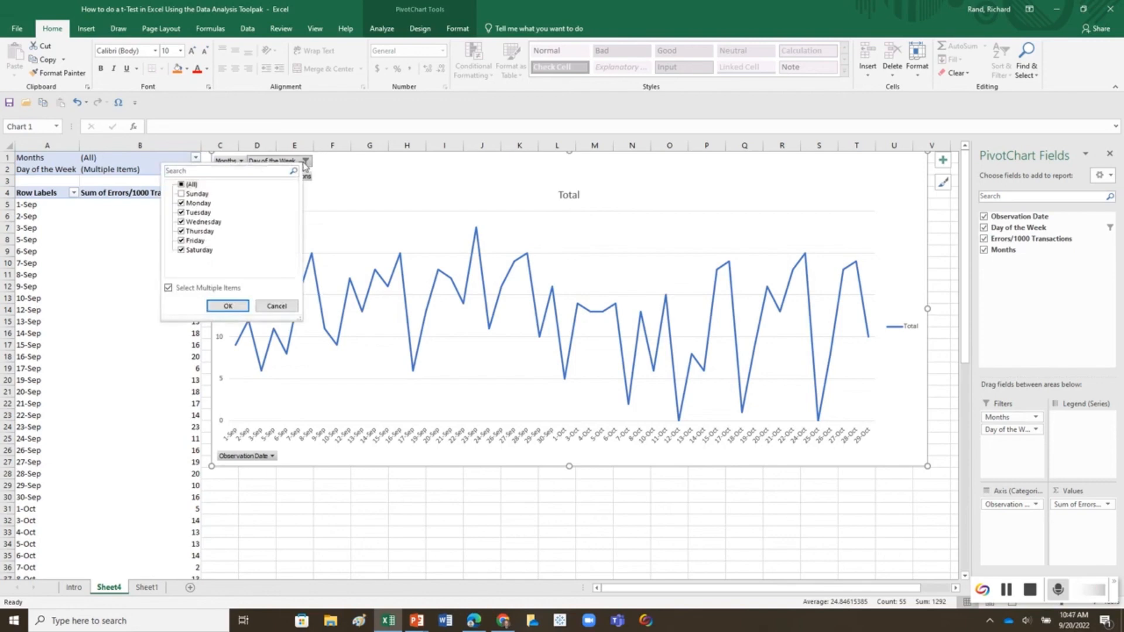
click(181, 194)
click(228, 306)
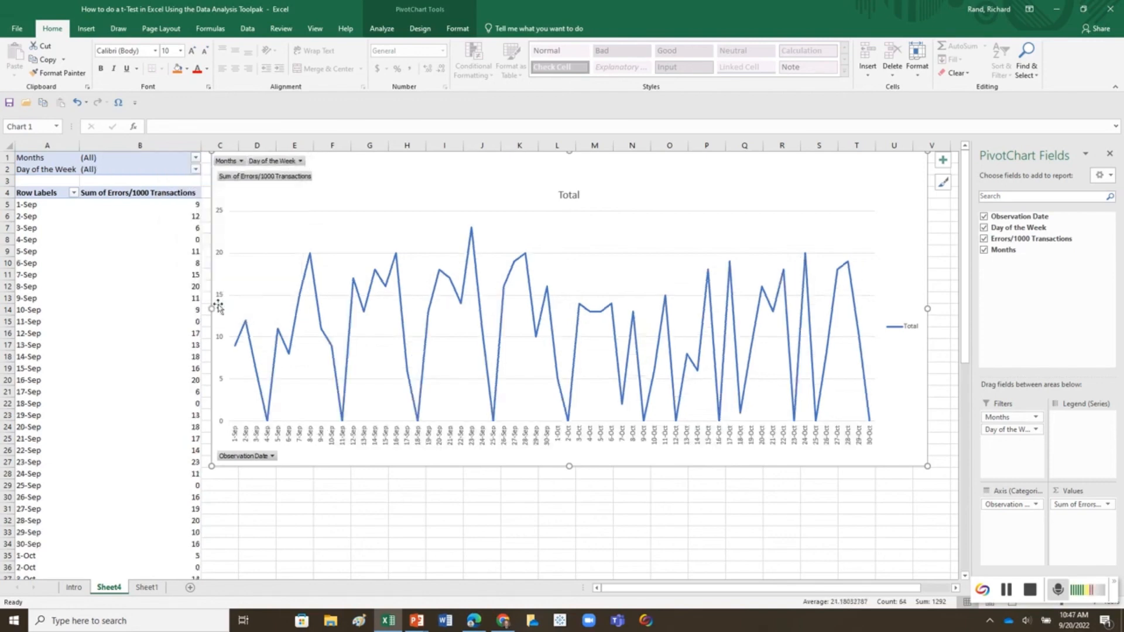
Step: Exclude Sunday from the Day of the Week filter of the pivot chart covering both months
click(301, 161)
click(194, 187)
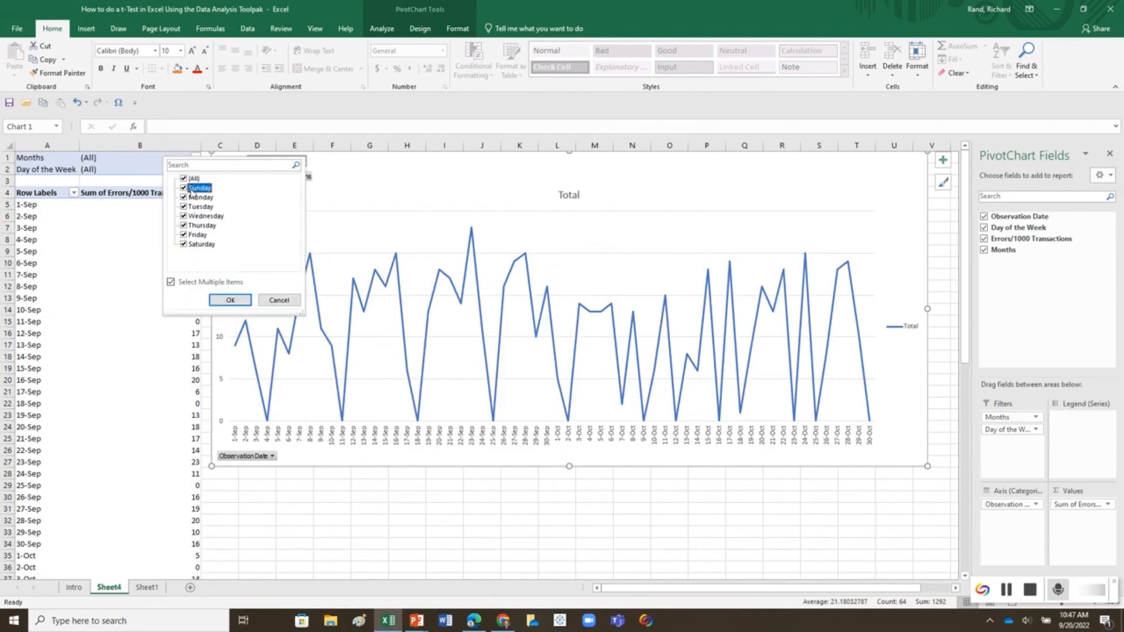
click(230, 300)
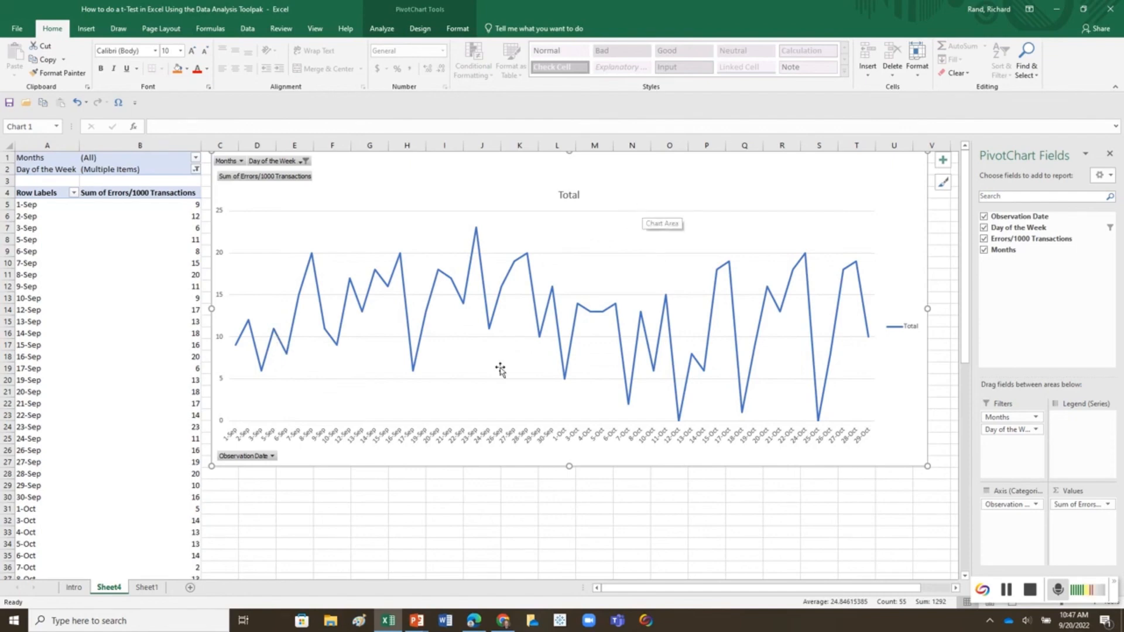
Step: Start a t-Test: Two-Sample Assuming Unequal Variances analysis with the September error values $B$5:$B$30 as Variable 1 Range
click(480, 481)
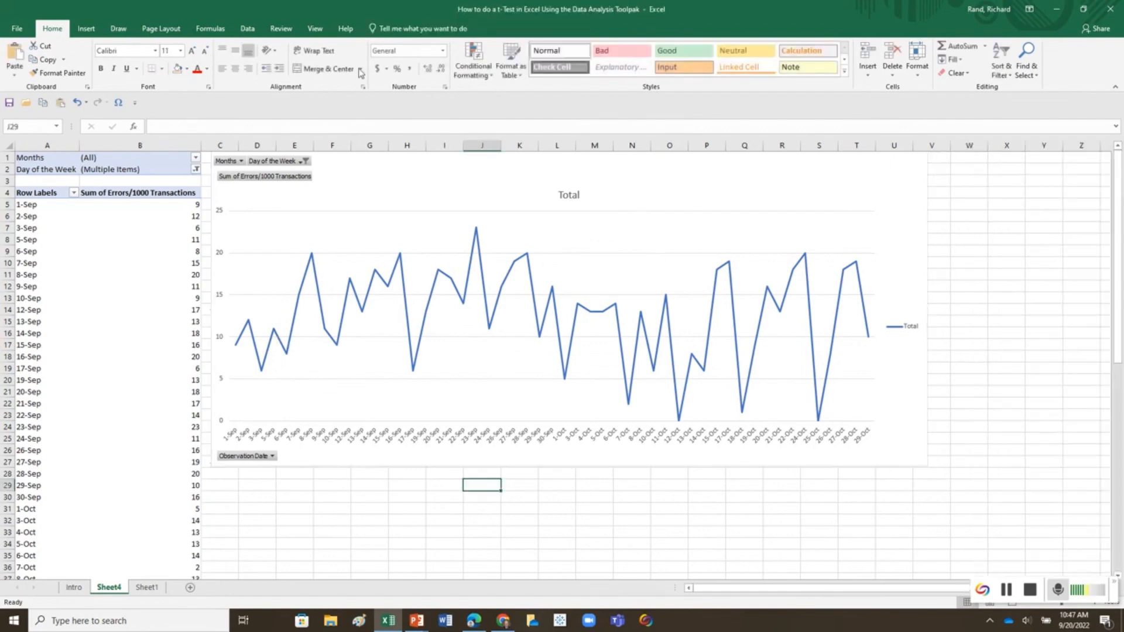
click(249, 29)
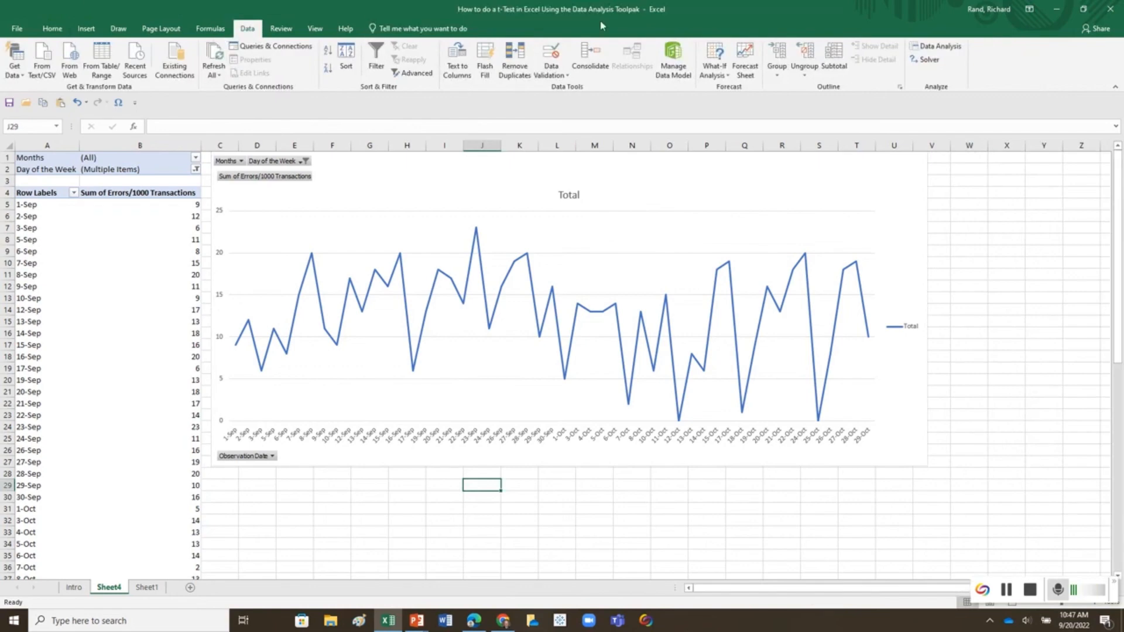
click(932, 52)
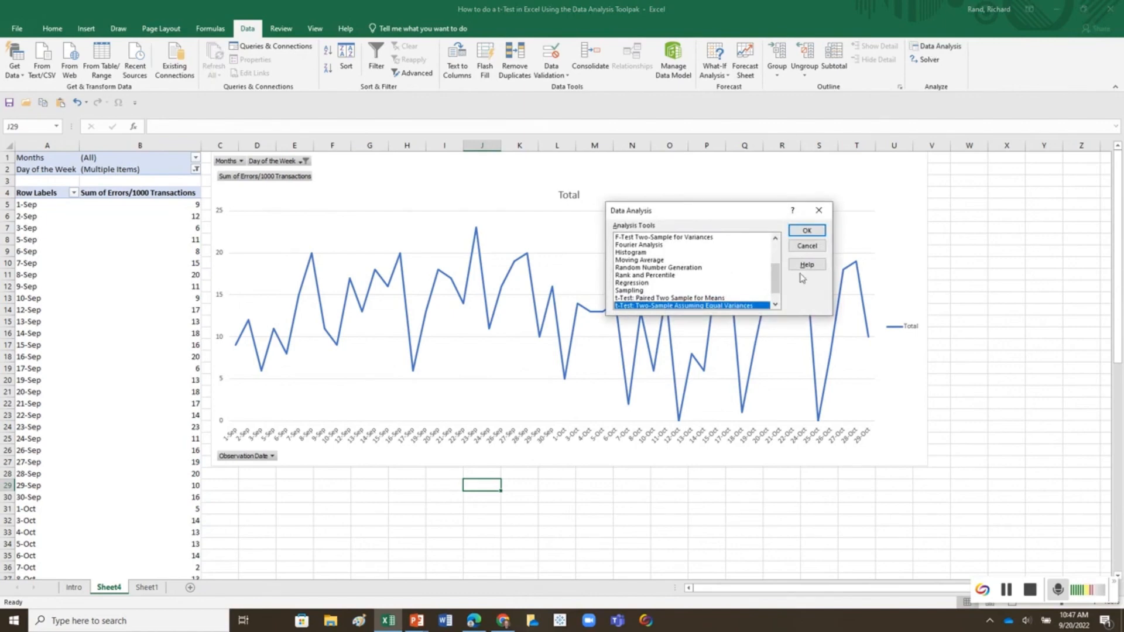
mouse_move(775, 280)
mouse_down()
mouse_move(775, 256)
mouse_move(779, 282)
mouse_up()
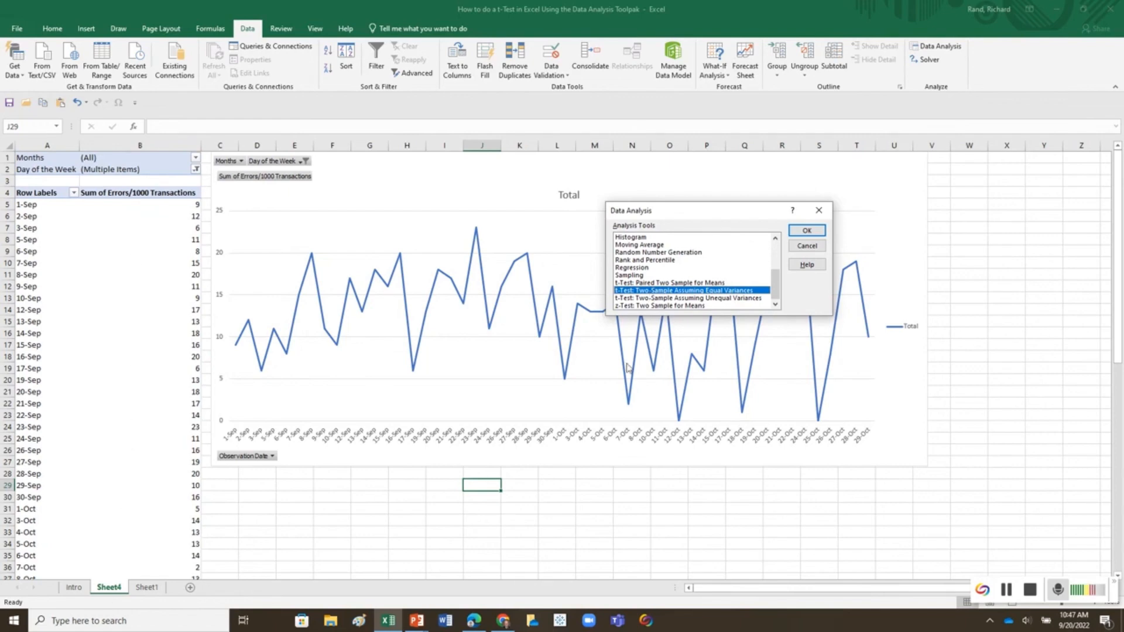
click(668, 298)
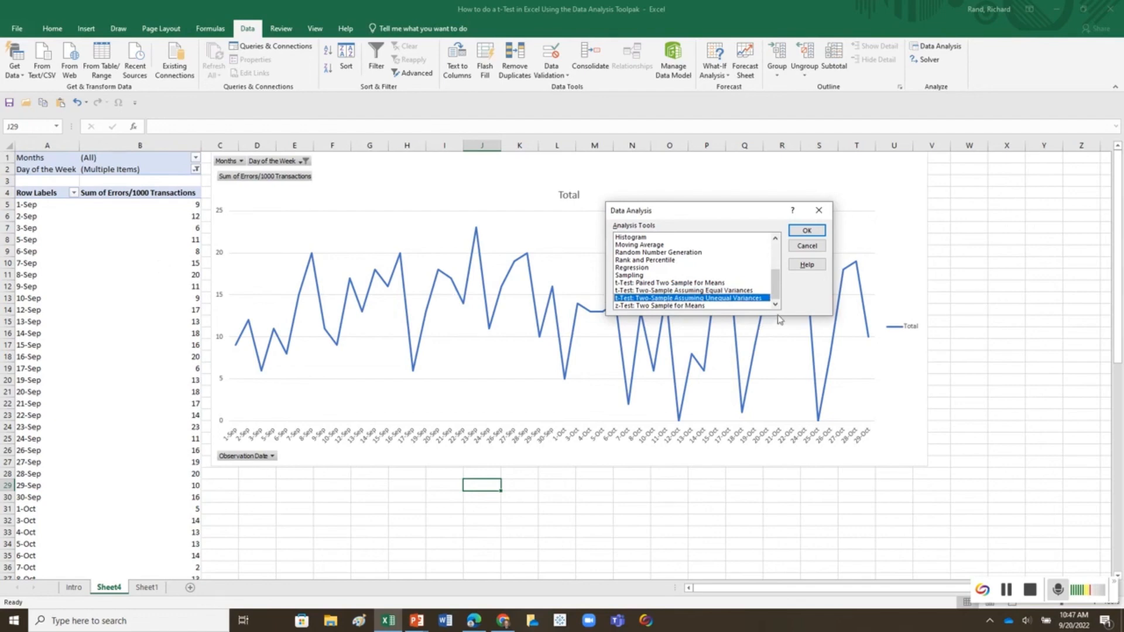
click(797, 233)
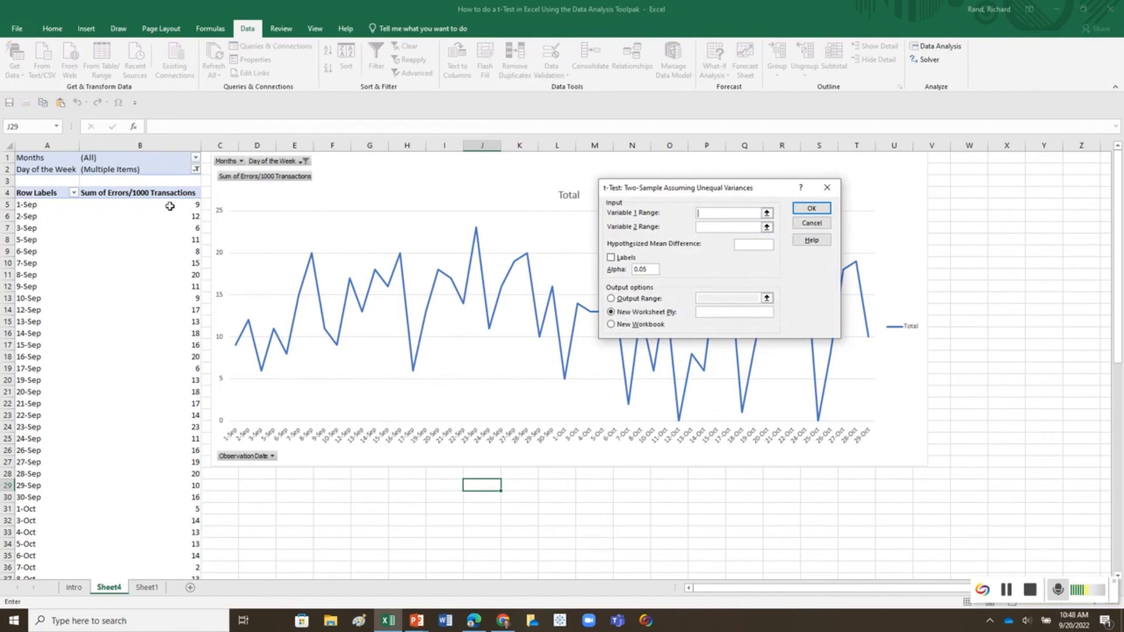
drag(170, 206, 140, 496)
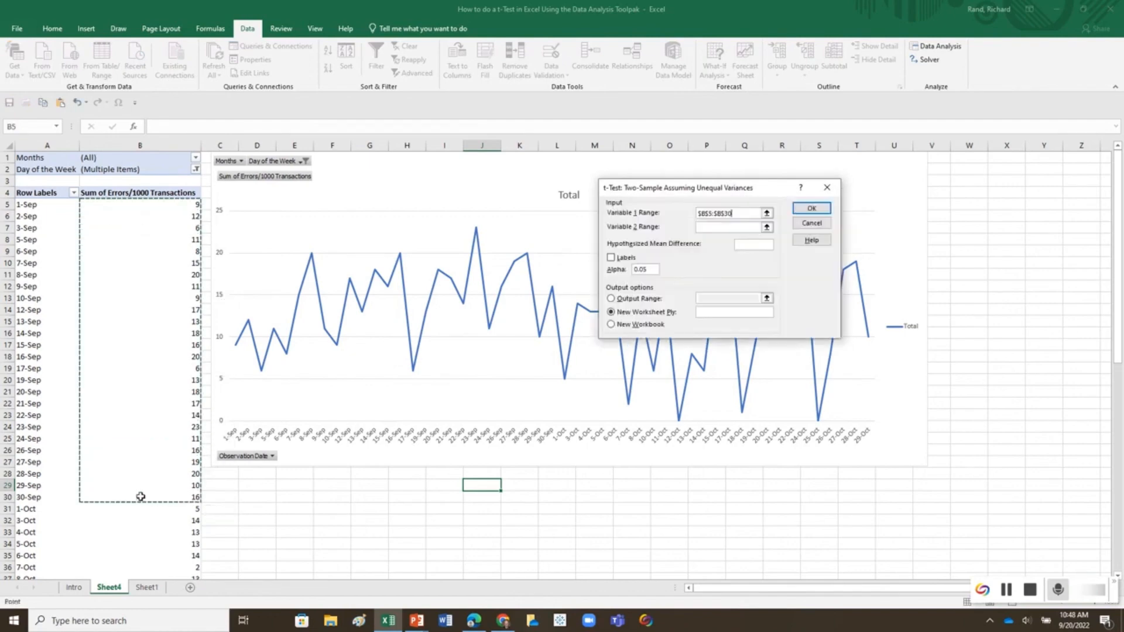
Step: Set Variable 2 Range to the October error values $B$31:$B$55 and Hypothesized Mean Difference to 0, and run the t-test to a new worksheet
click(758, 227)
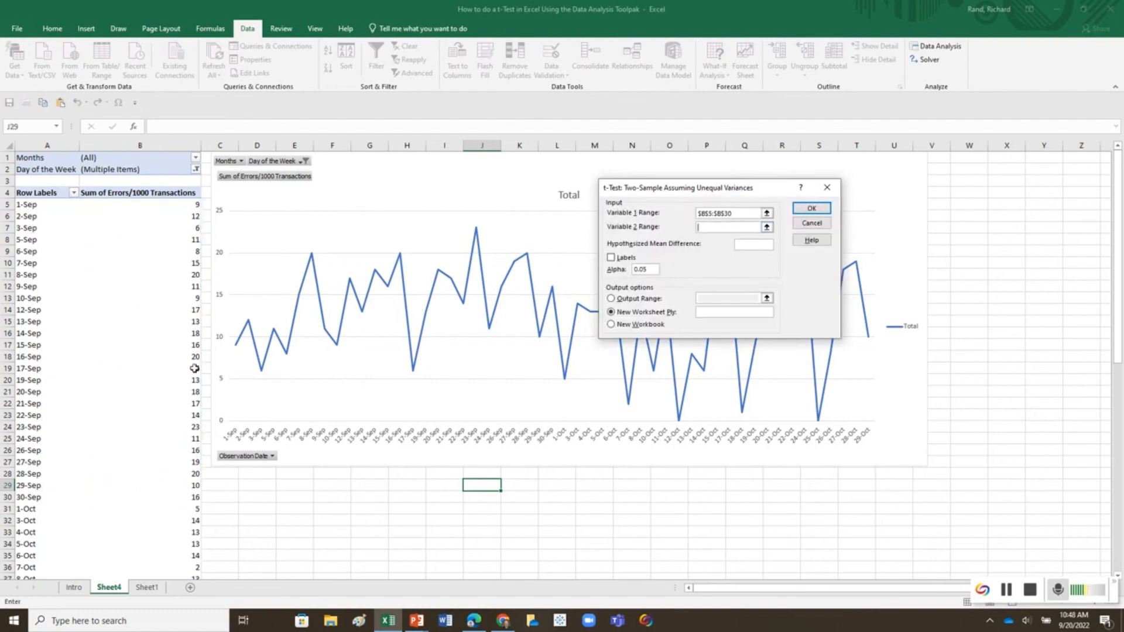
scroll(71, 409, down, 6)
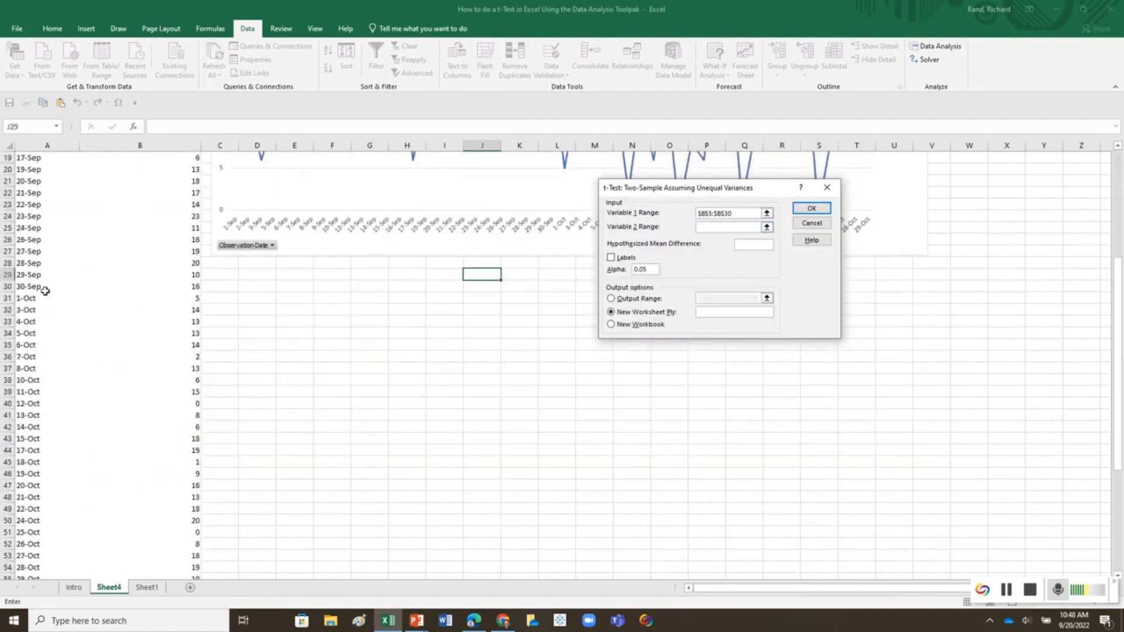
drag(183, 297, 152, 539)
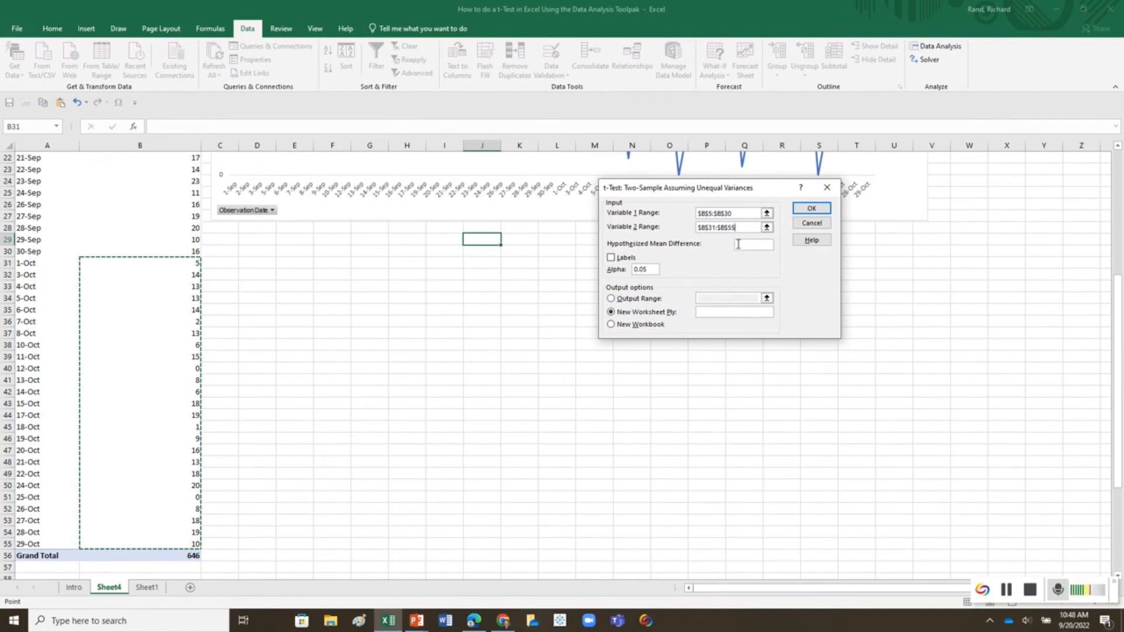
text(0)
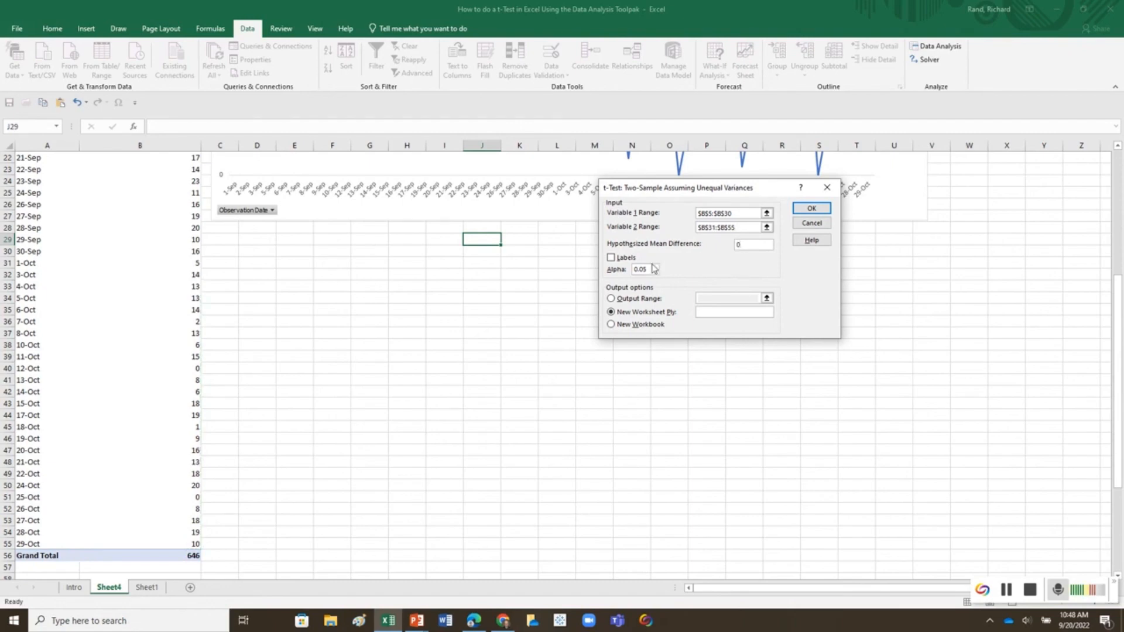
click(821, 209)
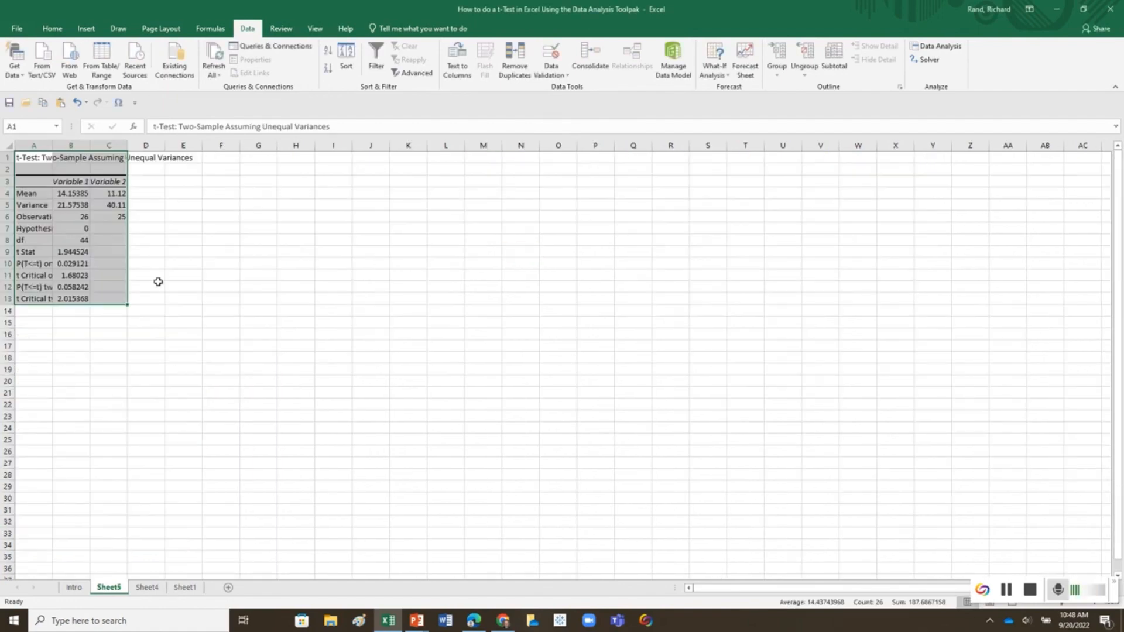
Step: Autofit the widths of all columns on the t-test results sheet
click(9, 146)
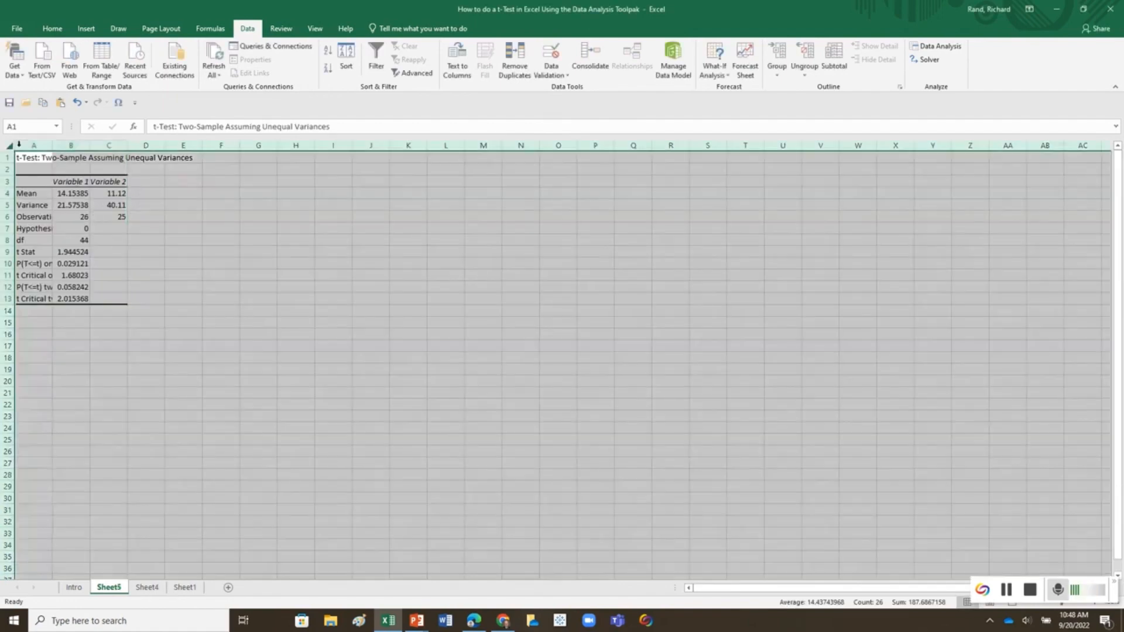
double_click(52, 145)
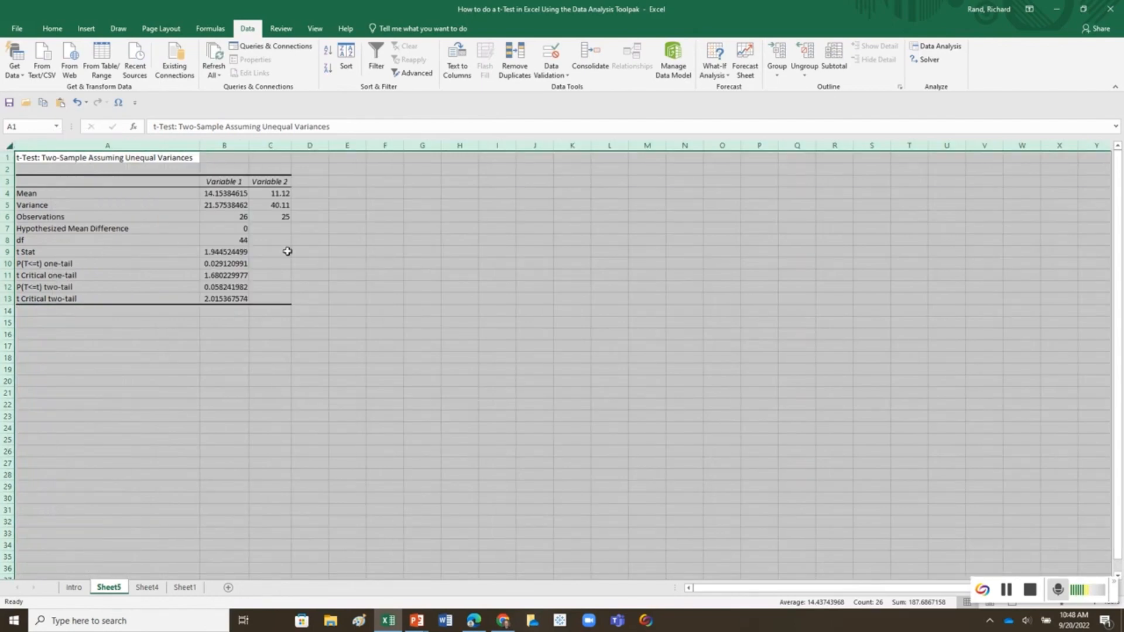
Step: Examine the Variable 2 mean and compare the one-tail and two-tail P(T<=t) values in the t-test results
click(262, 194)
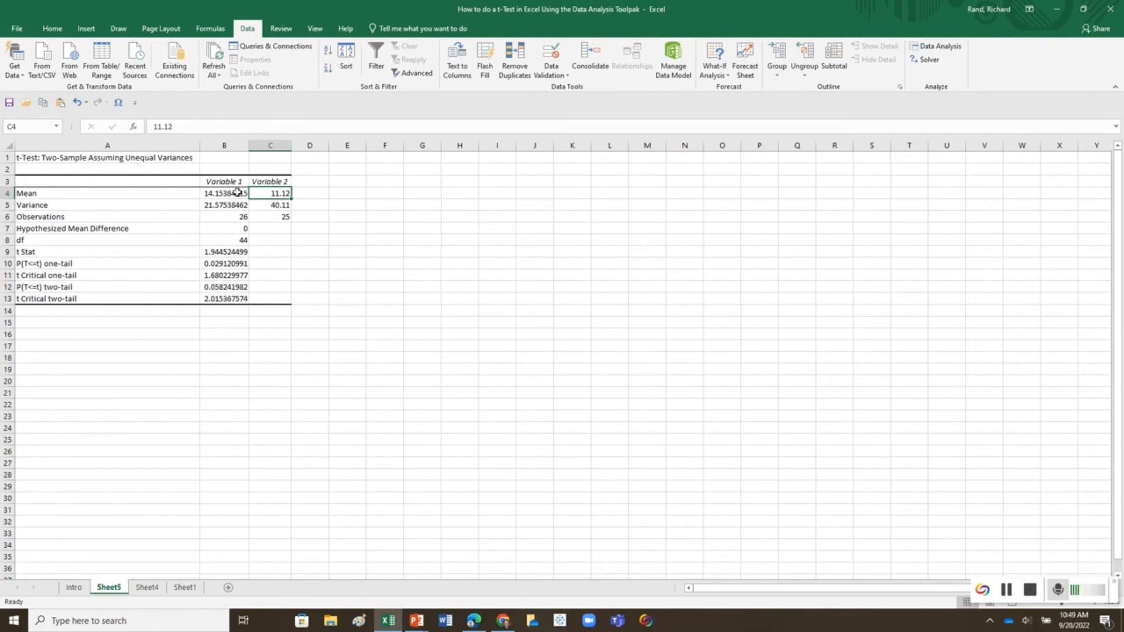
click(211, 263)
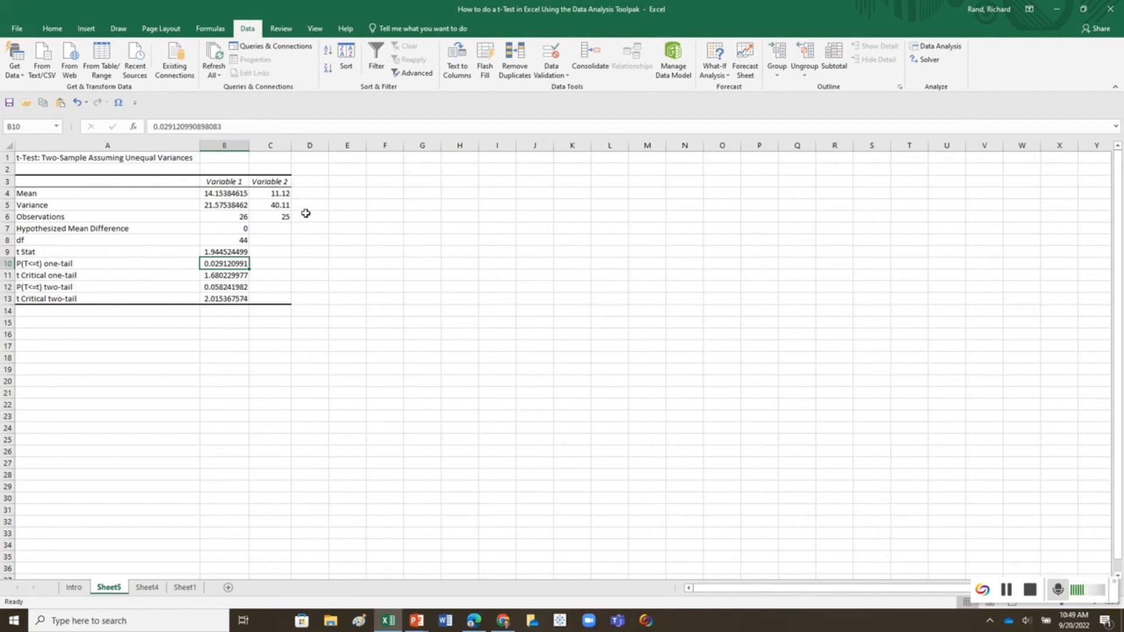
click(222, 285)
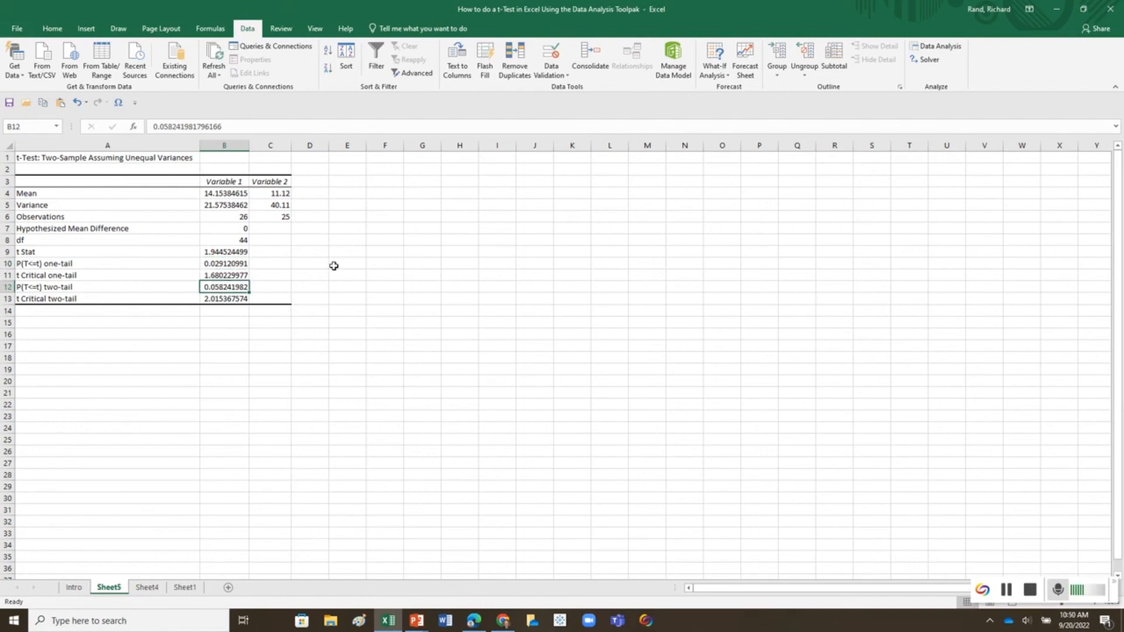
click(241, 264)
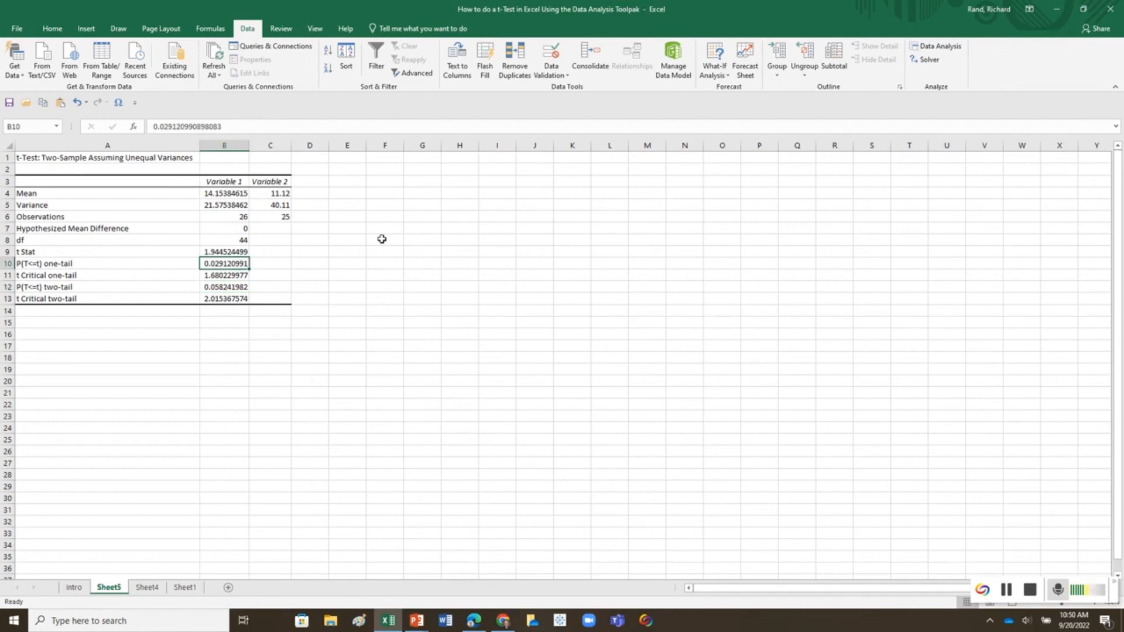
click(245, 286)
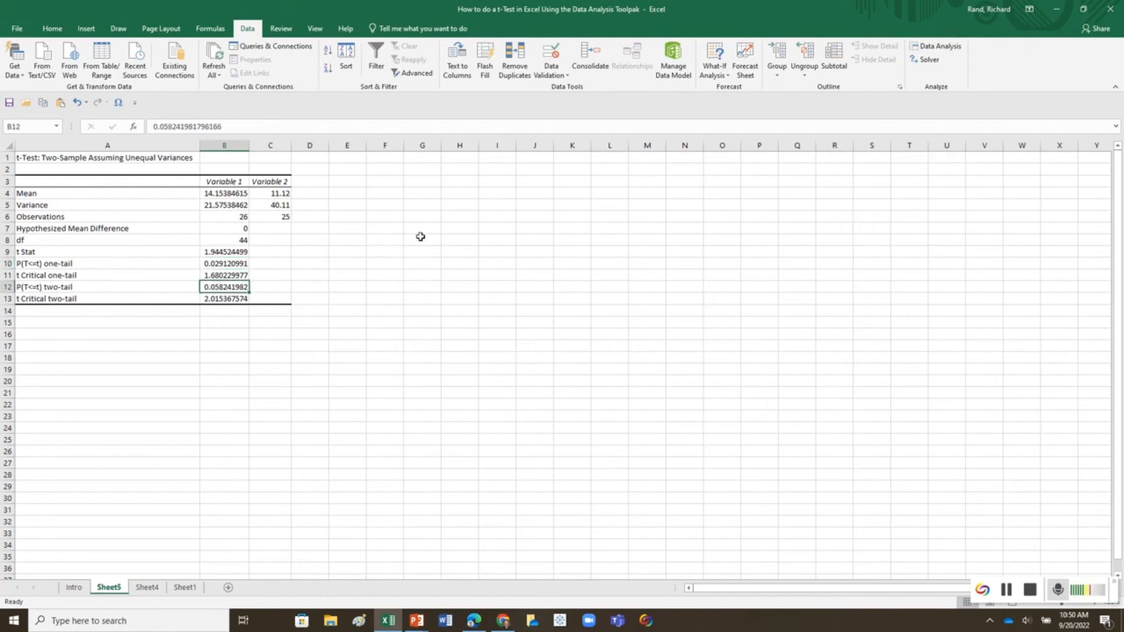